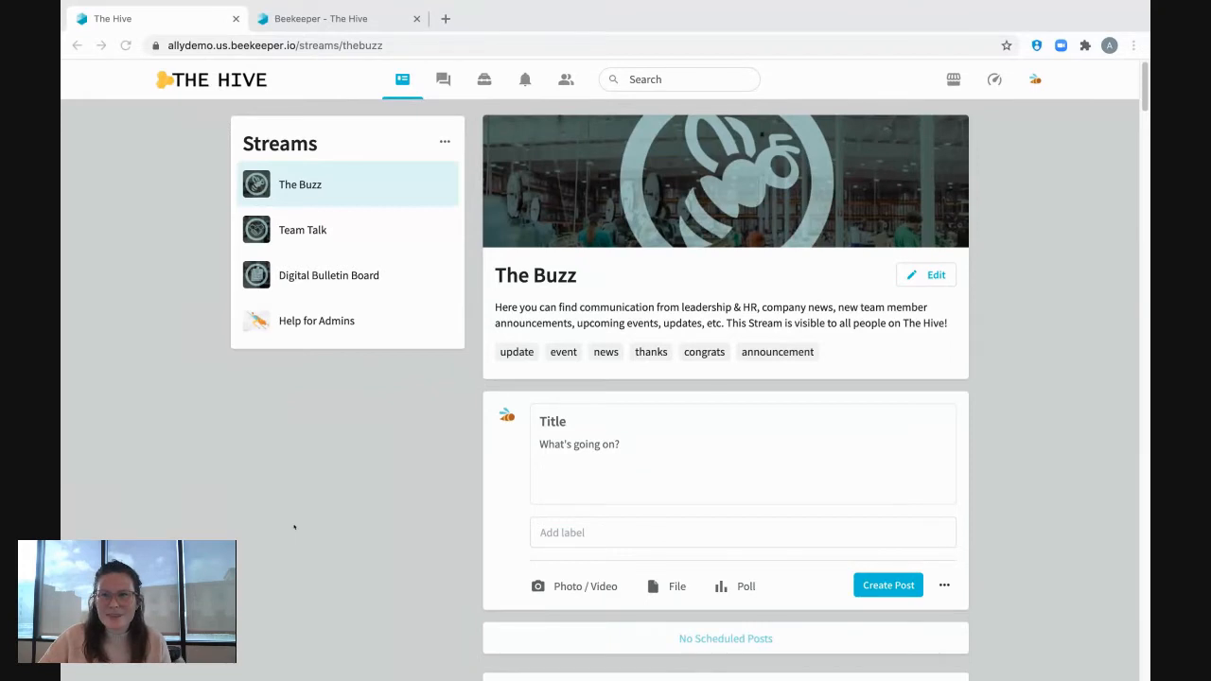
Open the admin dashboard and create a new workflow in the Toolbox's Workflows section.
click(994, 79)
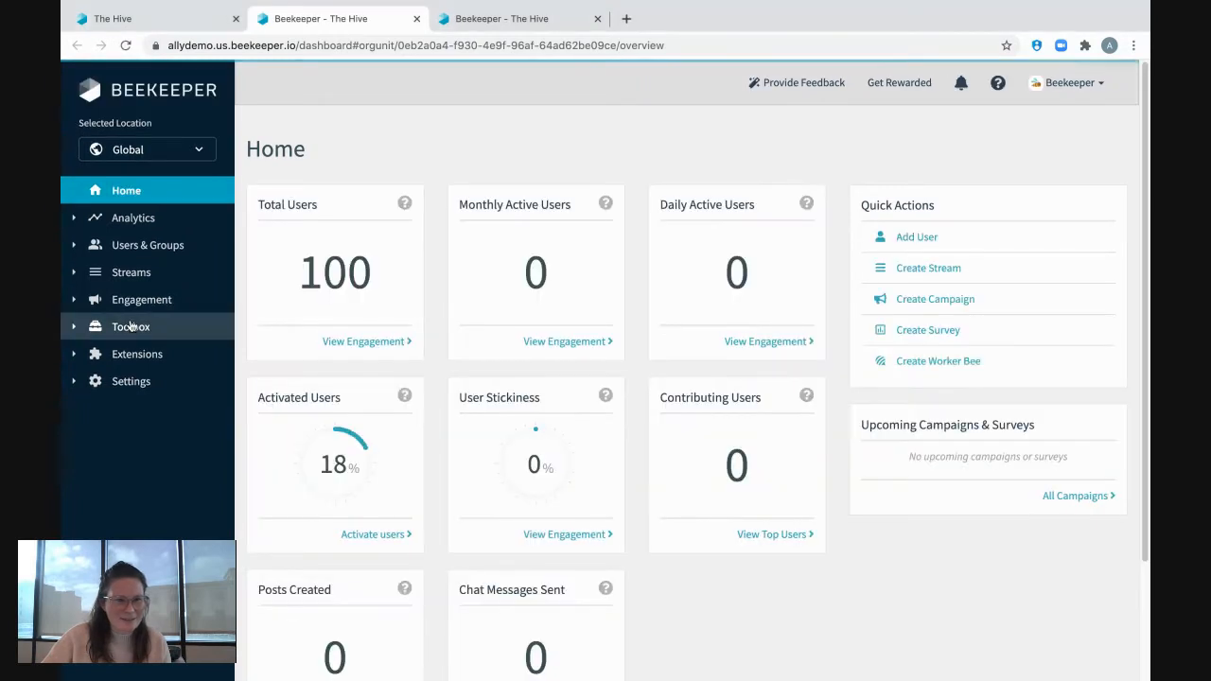
click(127, 326)
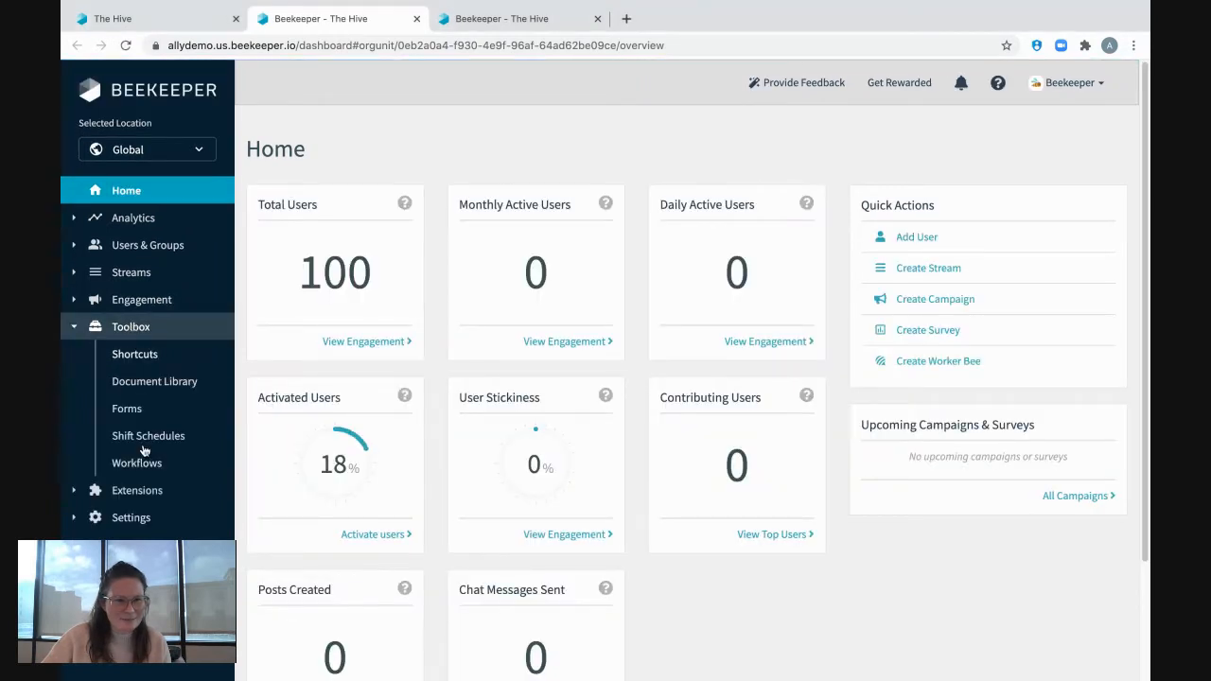
click(139, 463)
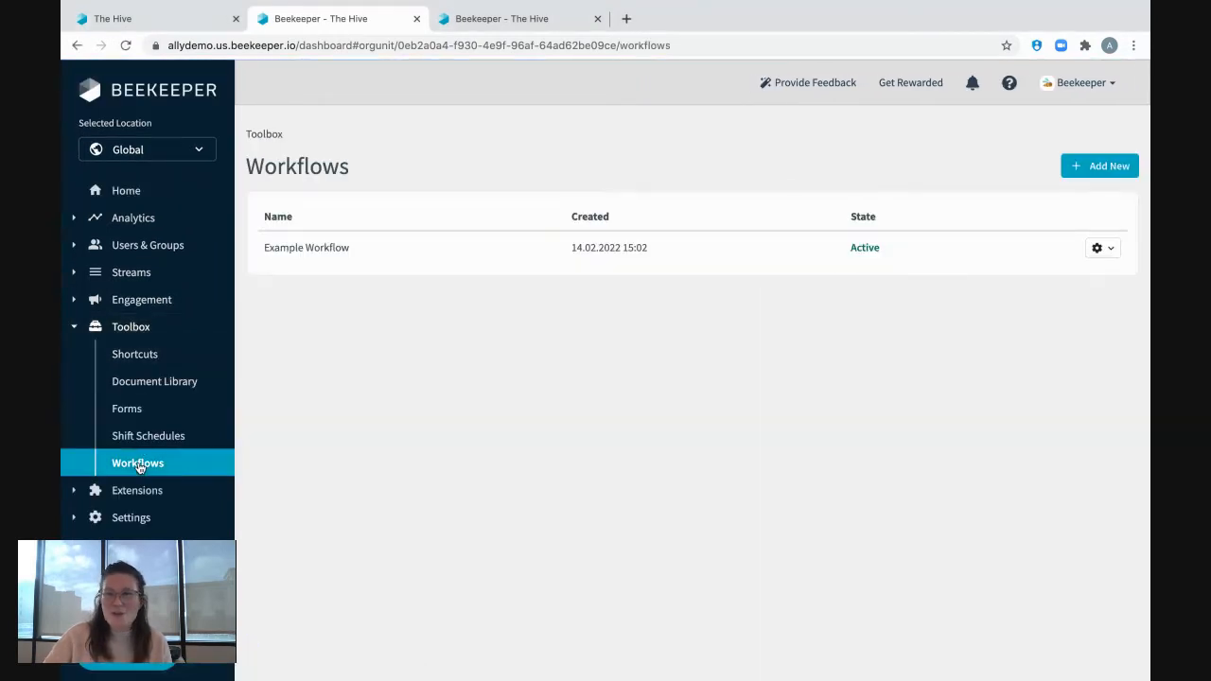
click(1113, 168)
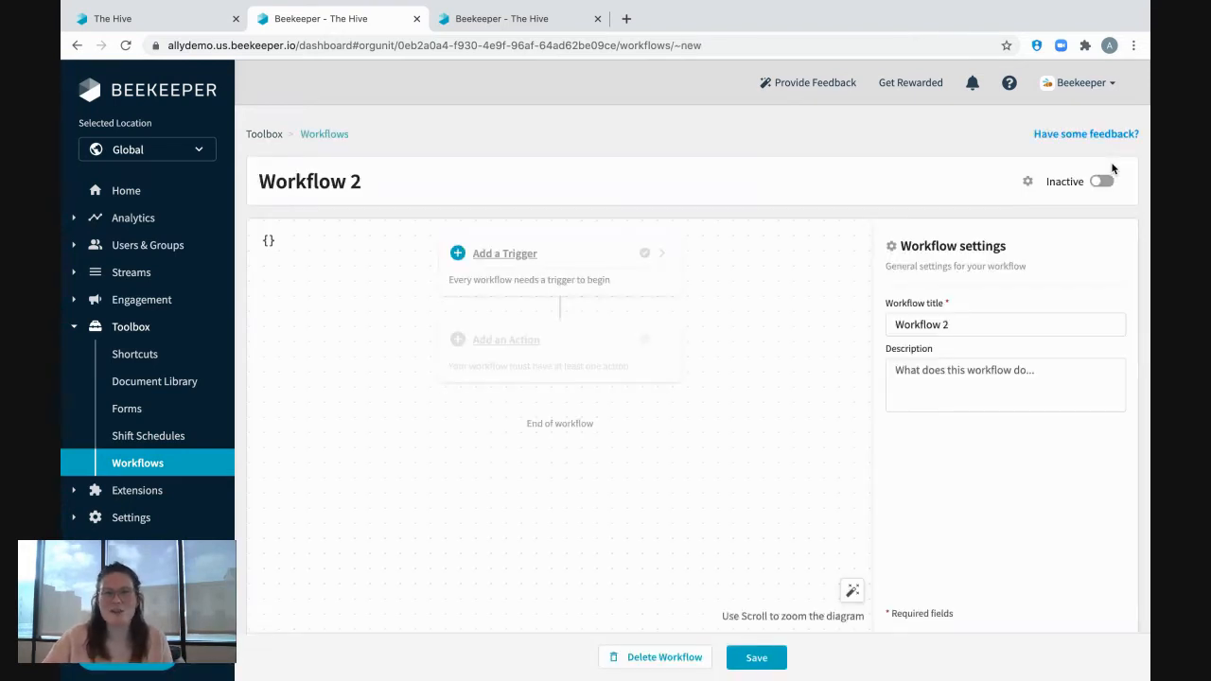
Add a "Form submitted" trigger to the workflow and set its form to Accident Report.
click(504, 254)
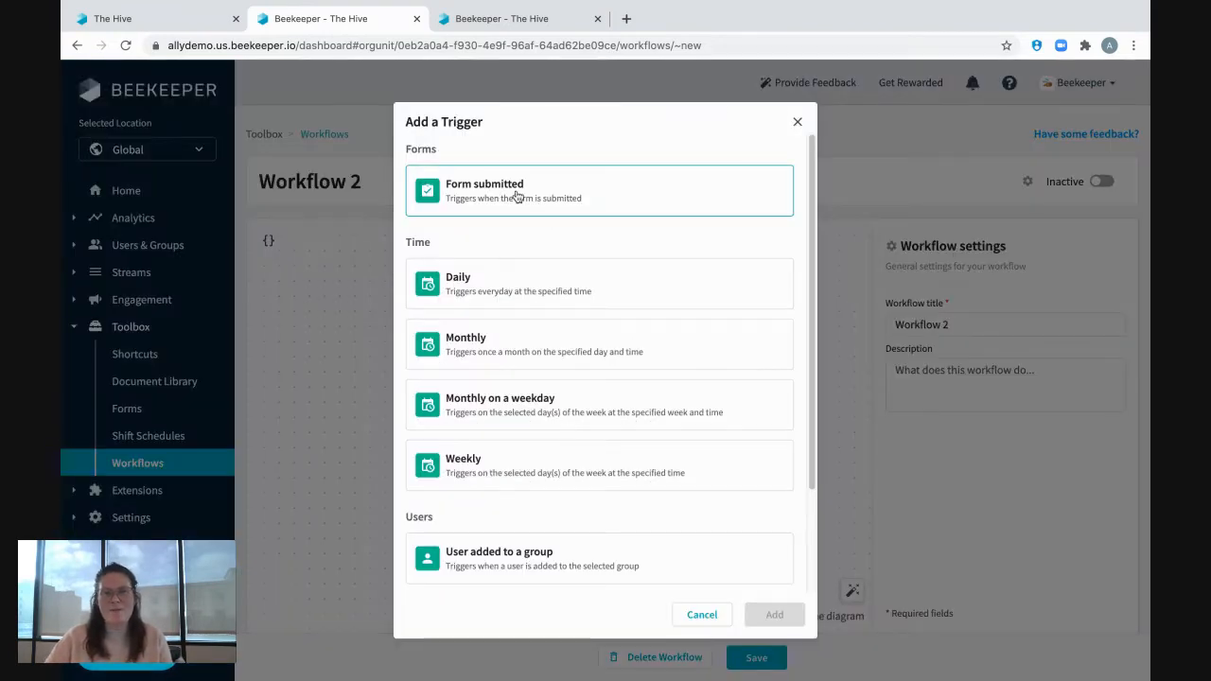
click(516, 196)
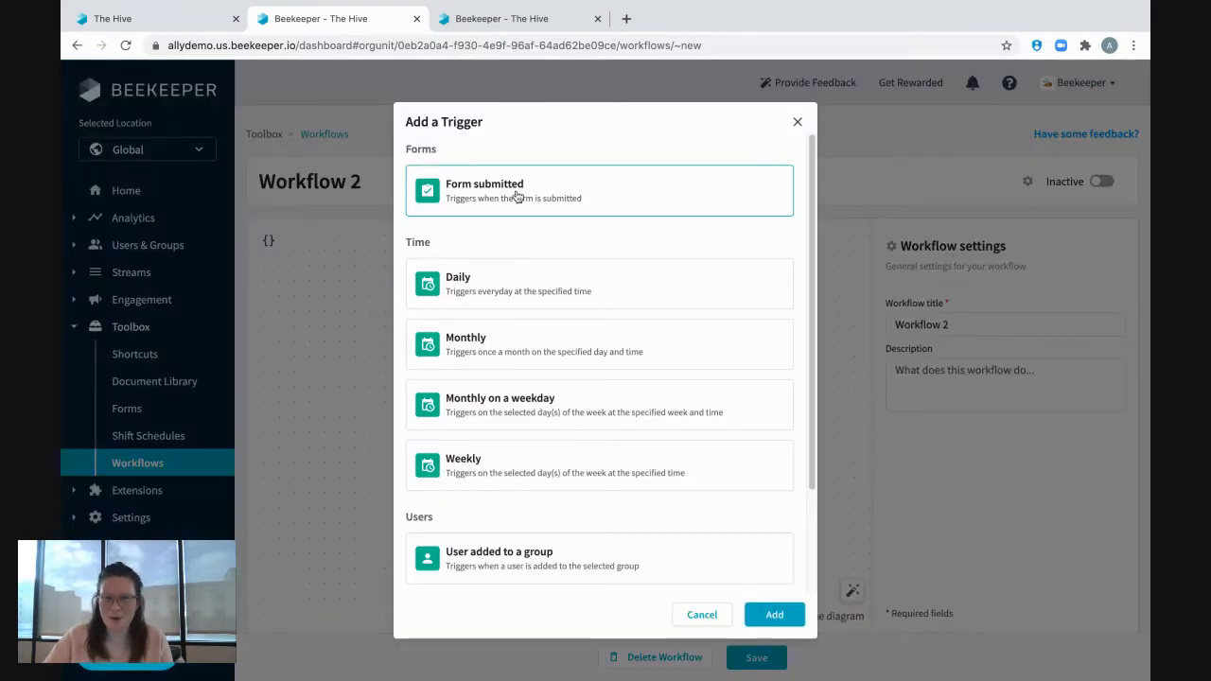
click(773, 622)
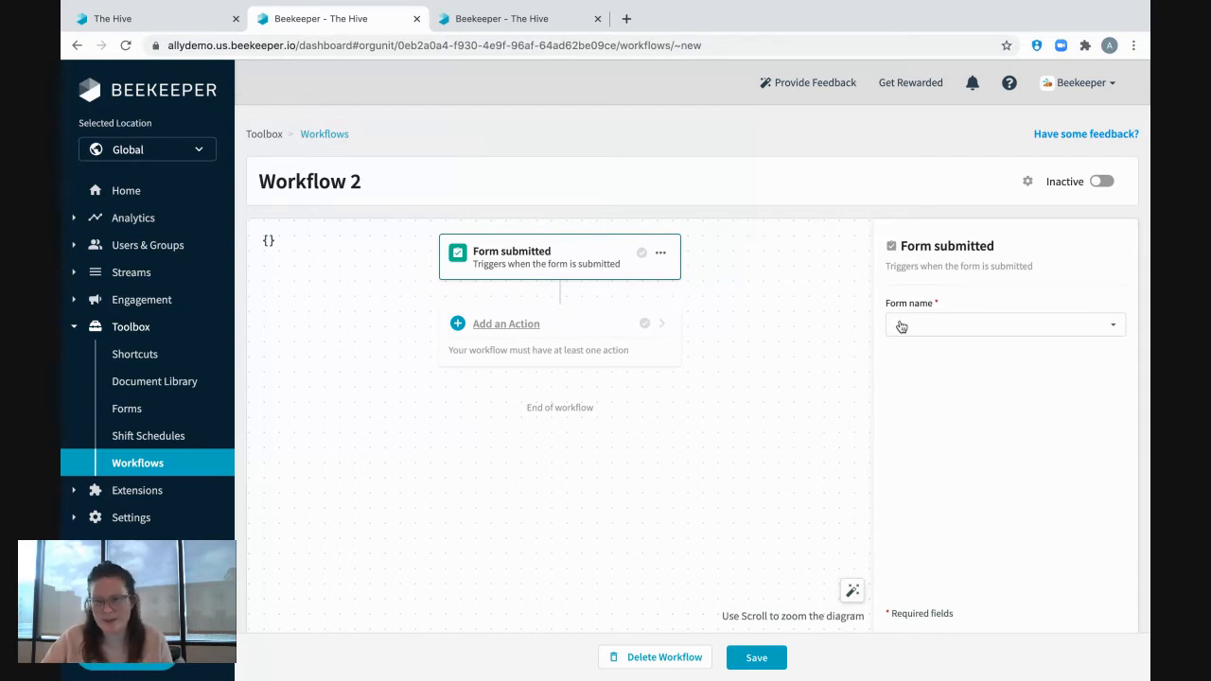
click(1011, 334)
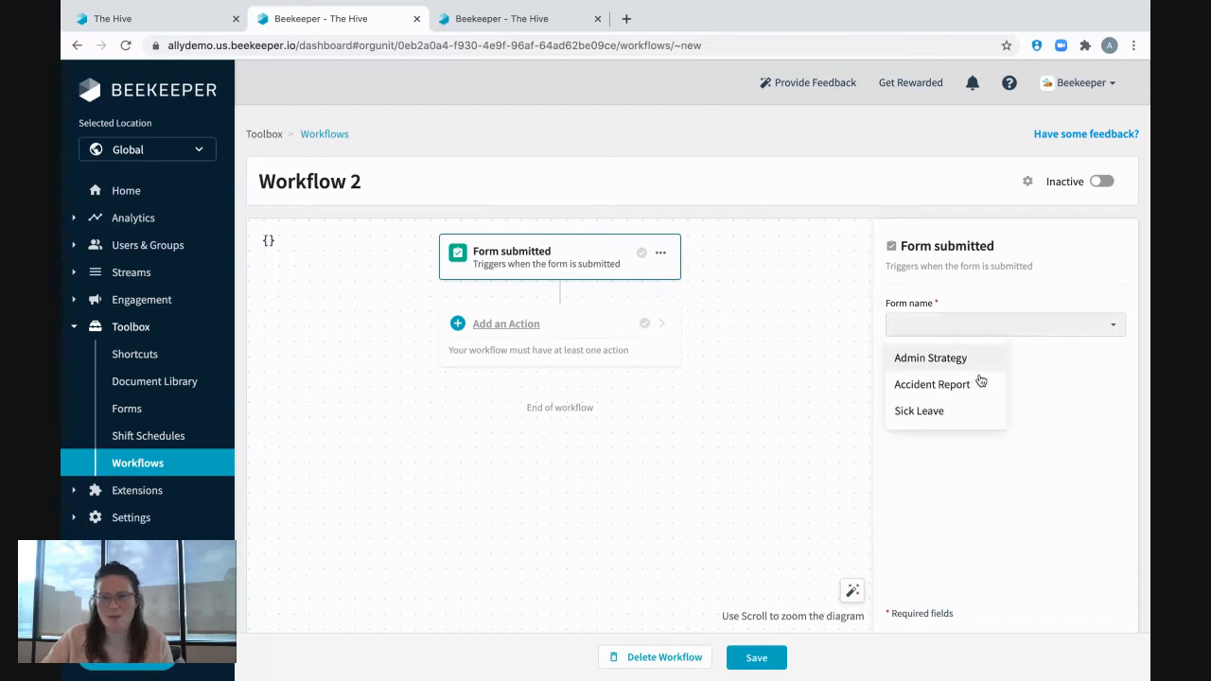
click(960, 388)
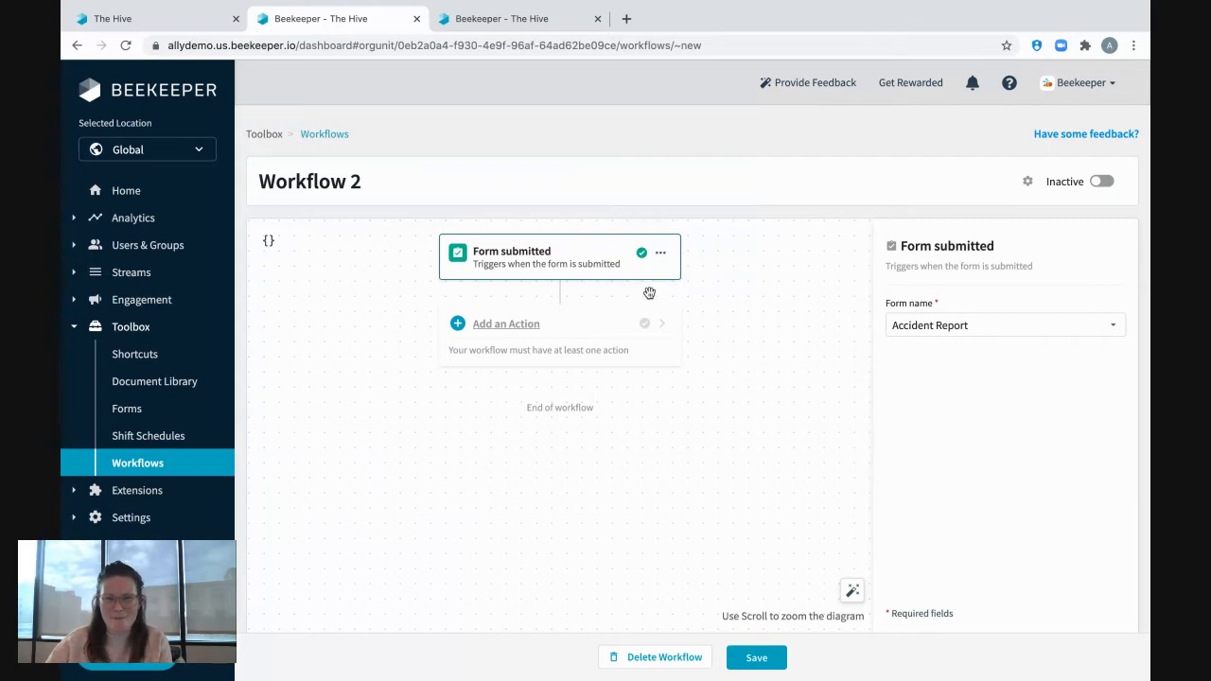
Add a "Retrieve user profile data" action and set its Beekeeper user ID to the Submitter ID variable.
click(507, 324)
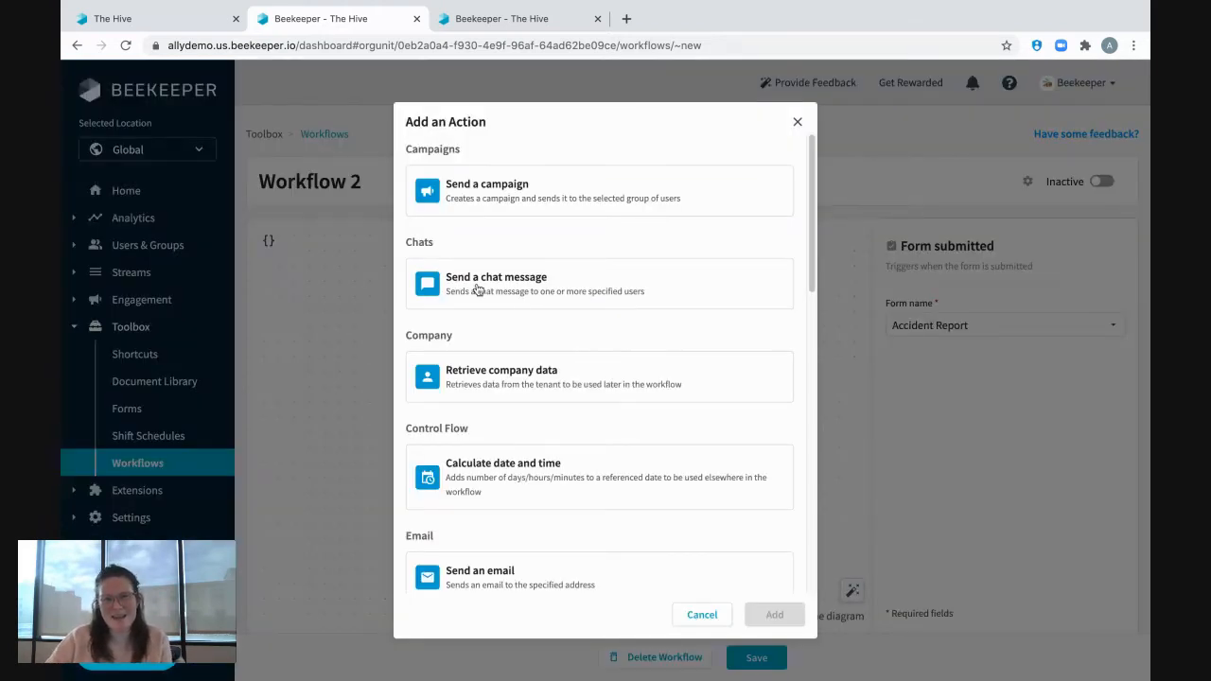
scroll(568, 323, down, 2)
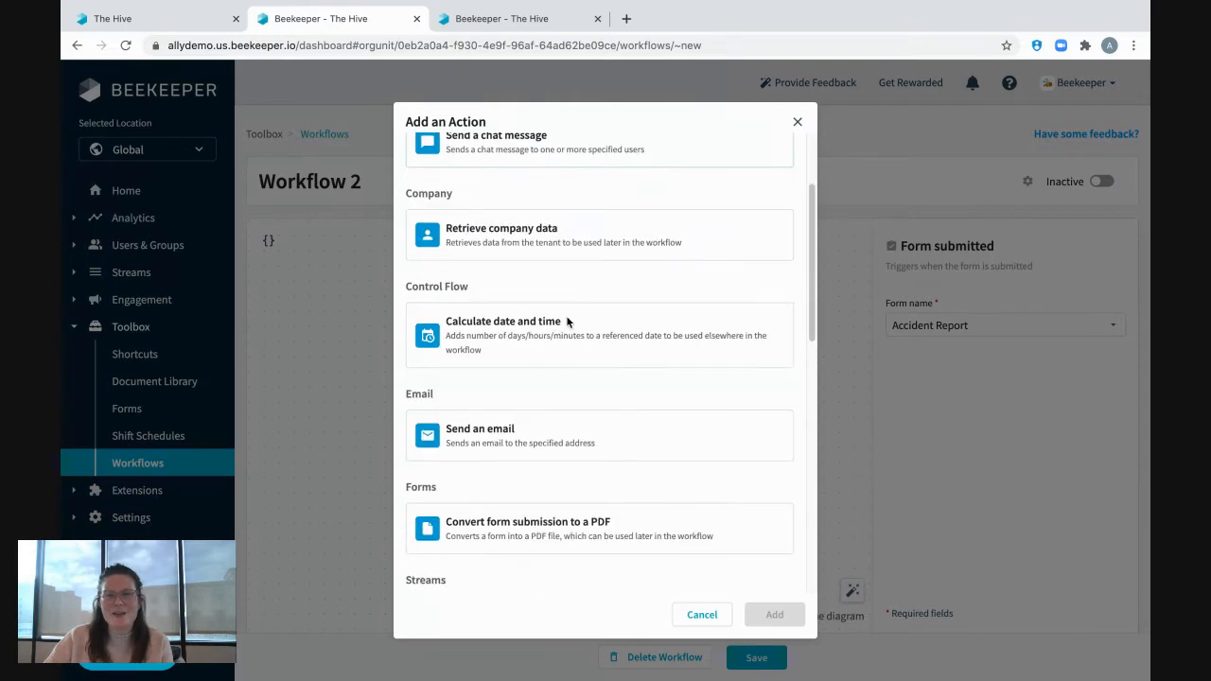
scroll(568, 322, down, 5)
click(531, 496)
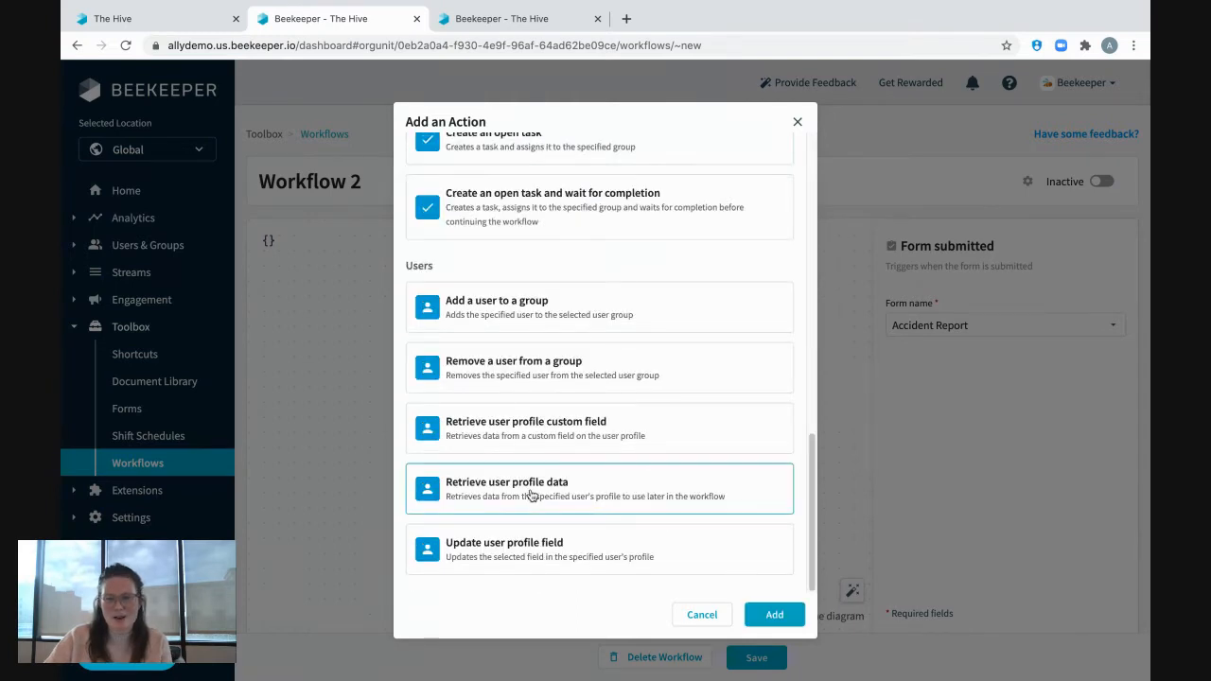
click(776, 615)
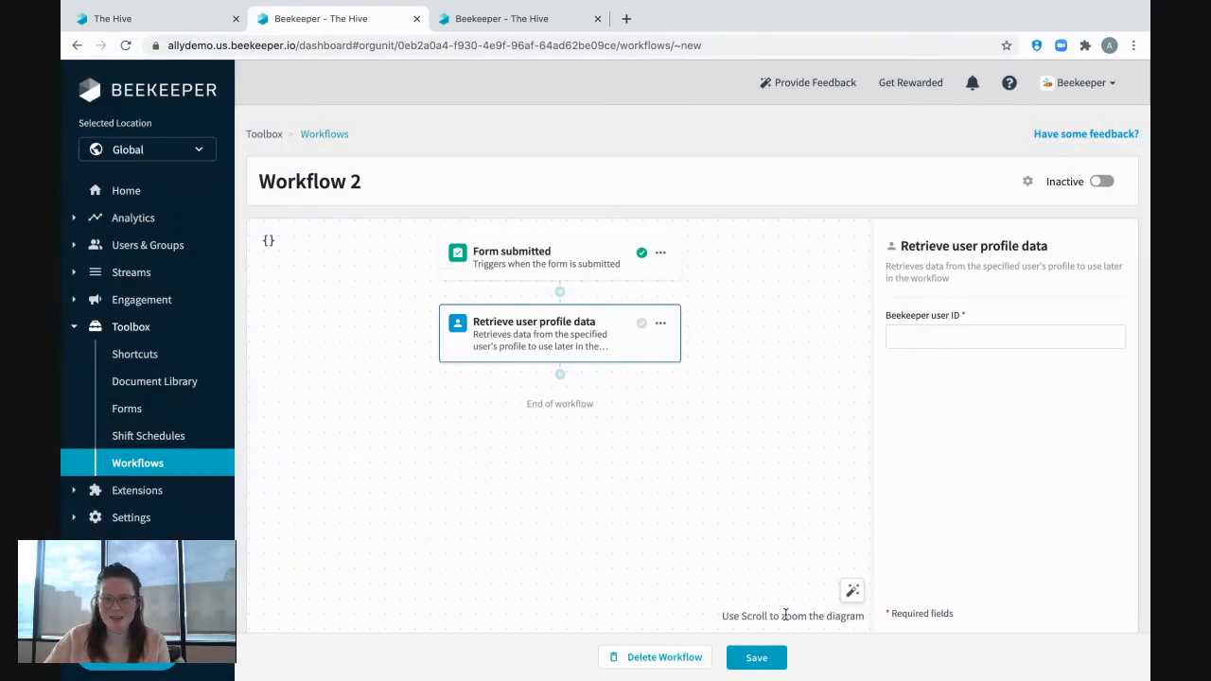
click(972, 331)
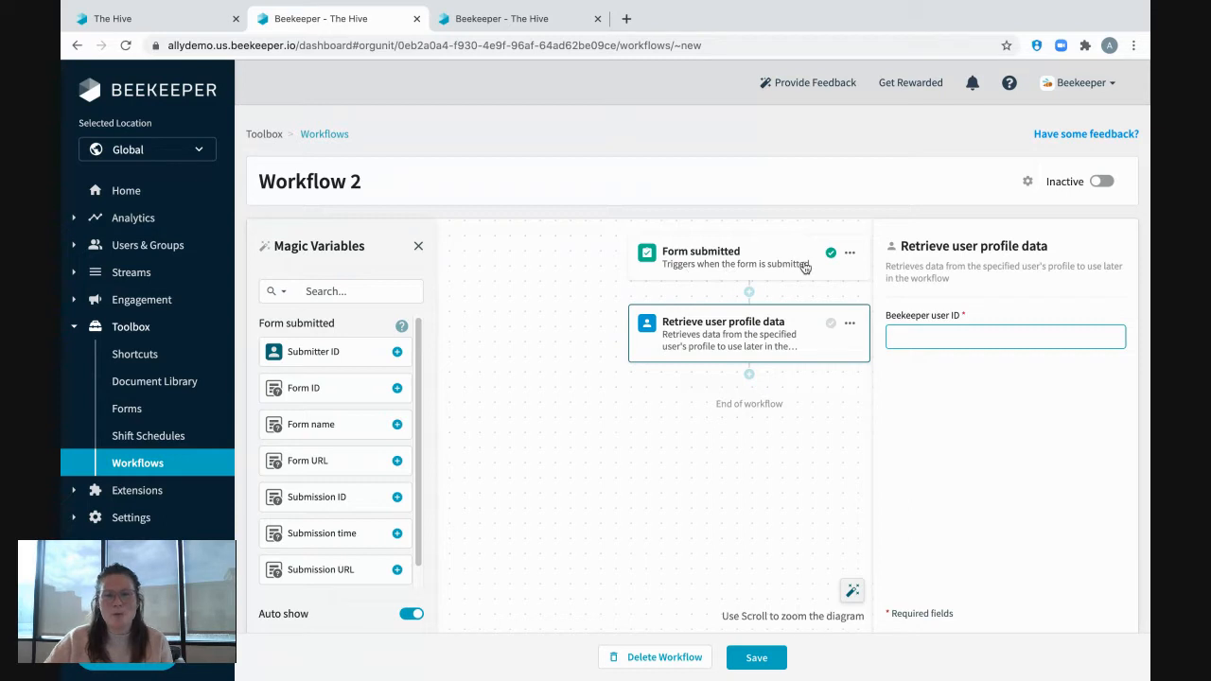
click(328, 359)
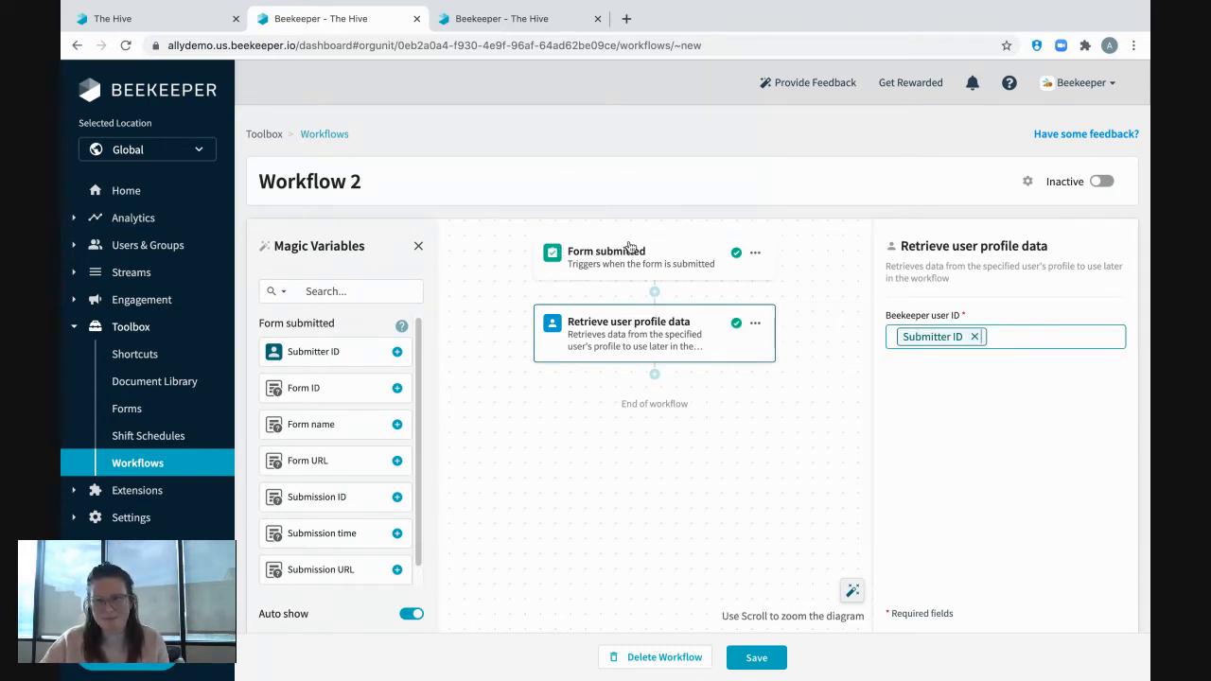
Add a "Send a chat message" action after the profile data retrieval, with the Submitter ID variable as recipient.
click(654, 376)
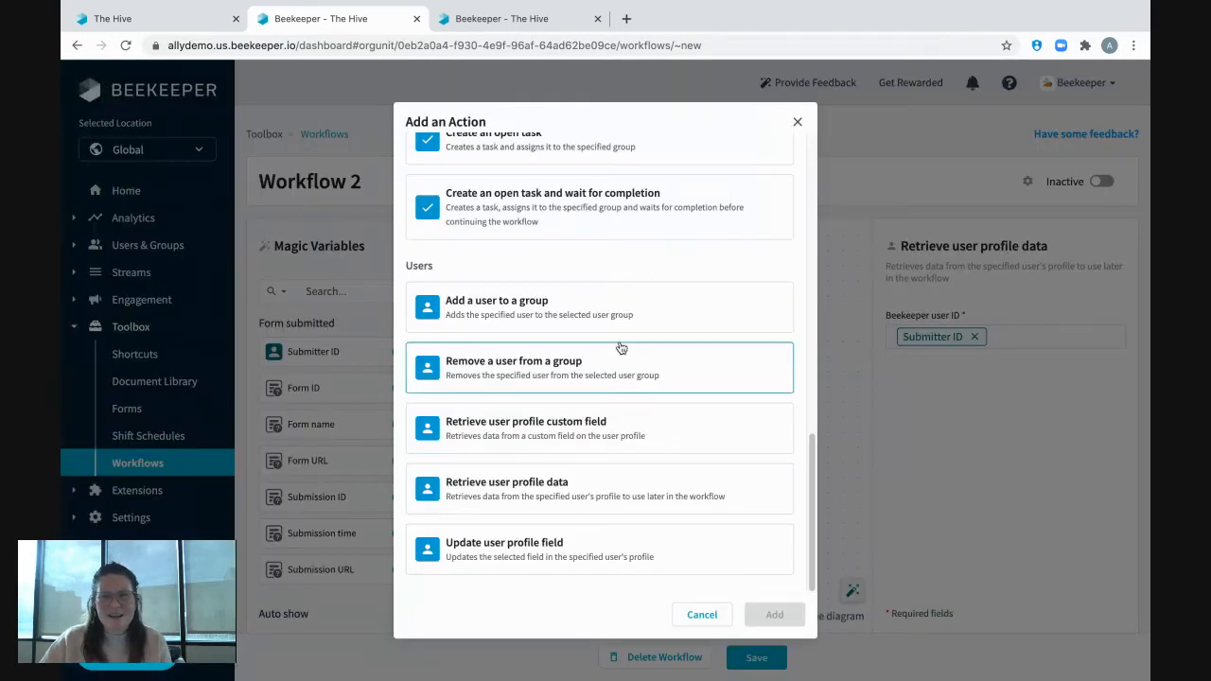
scroll(606, 261, up, 5)
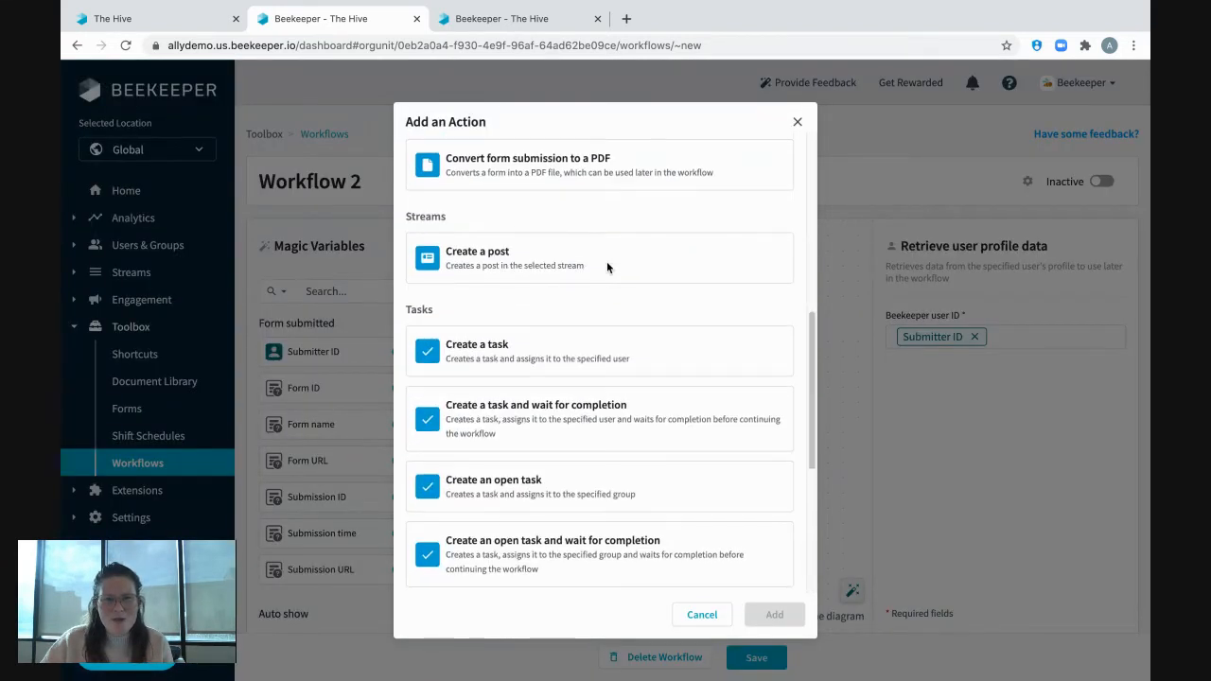
scroll(608, 269, up, 3)
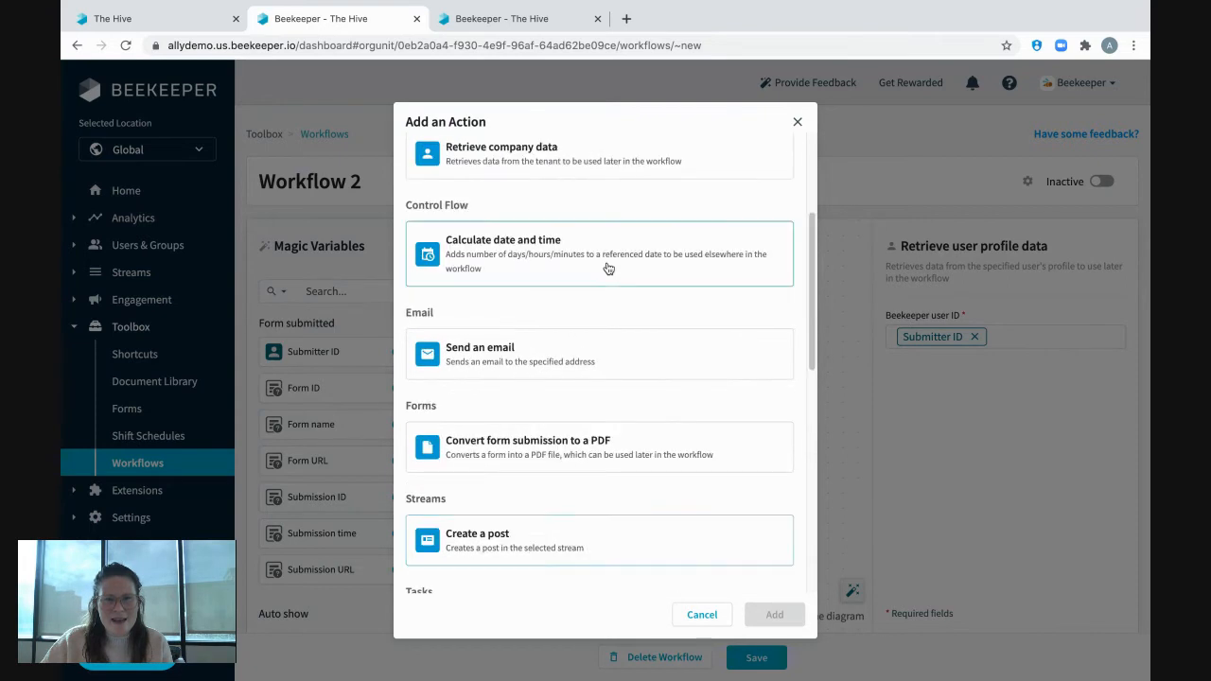
scroll(608, 341, up, 4)
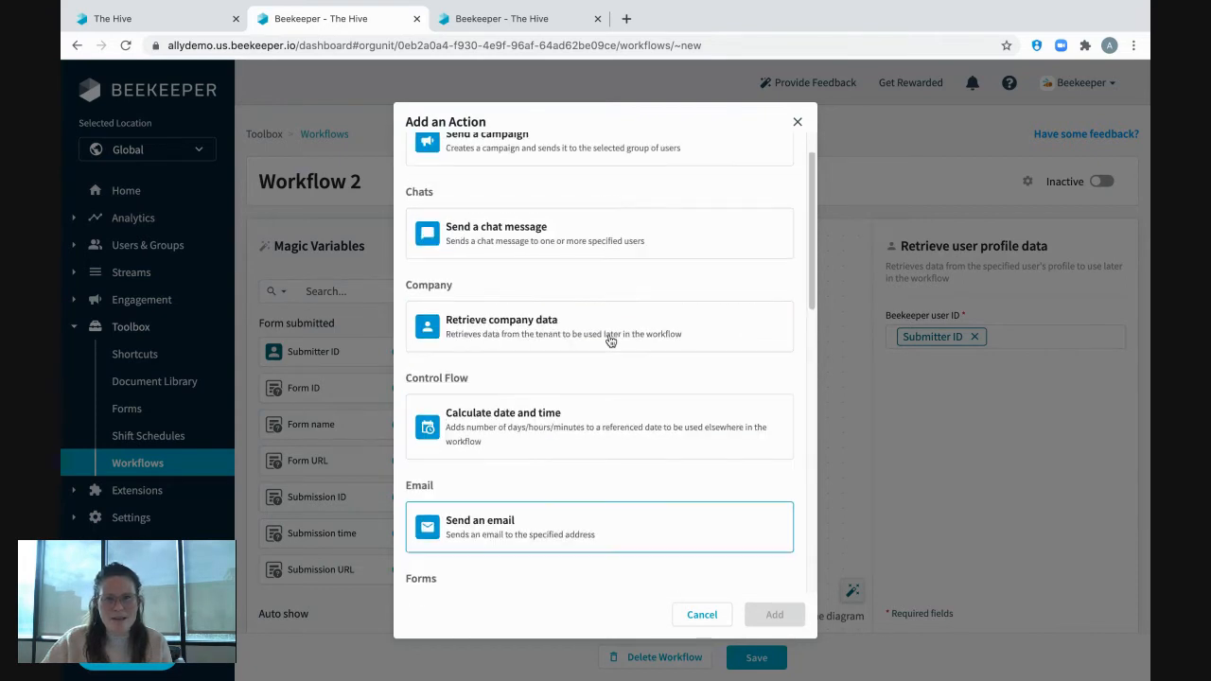
click(556, 243)
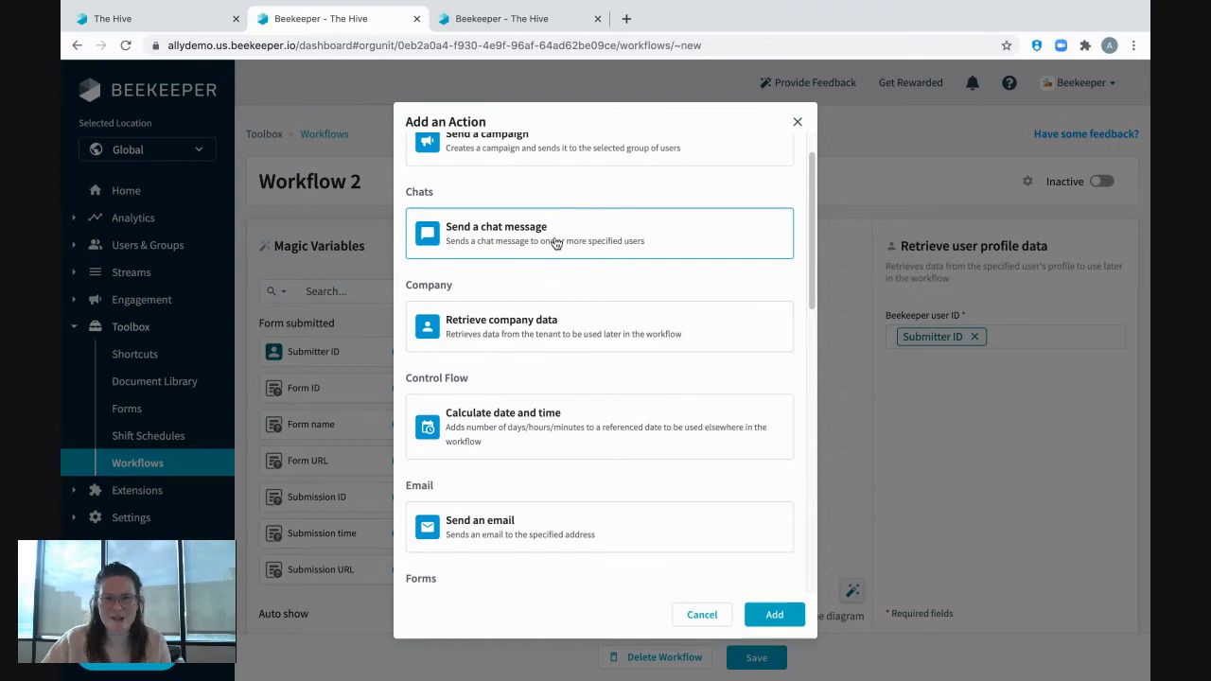
click(776, 615)
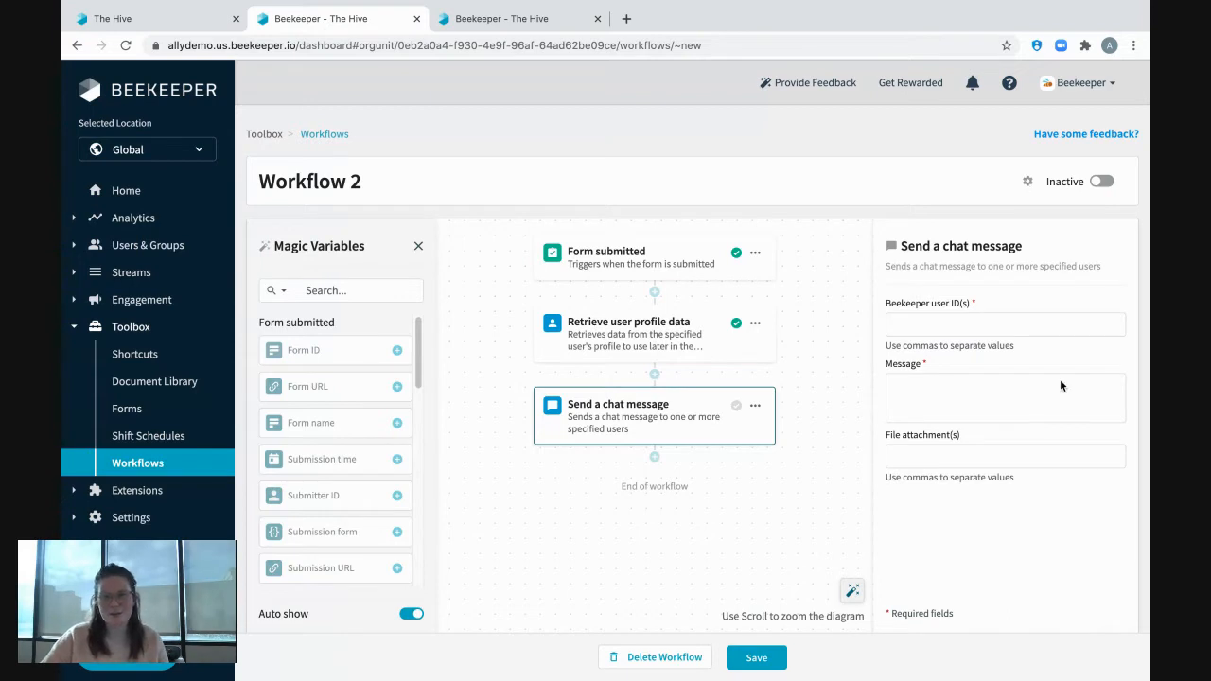
click(906, 322)
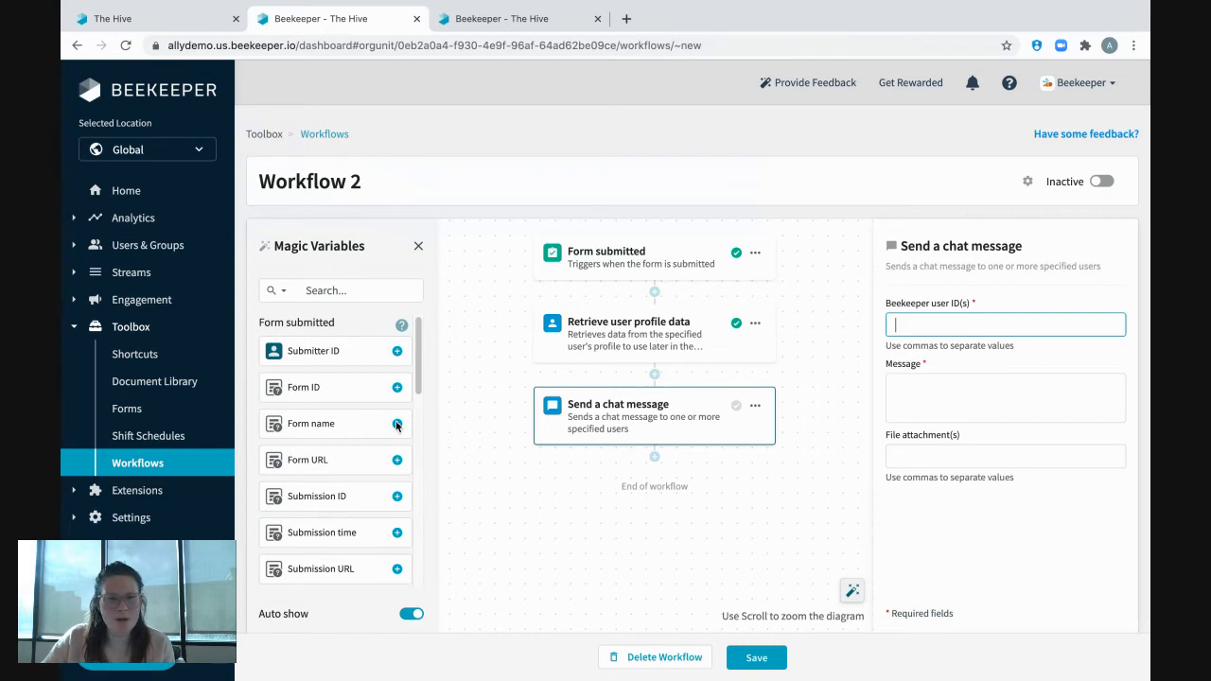
click(349, 353)
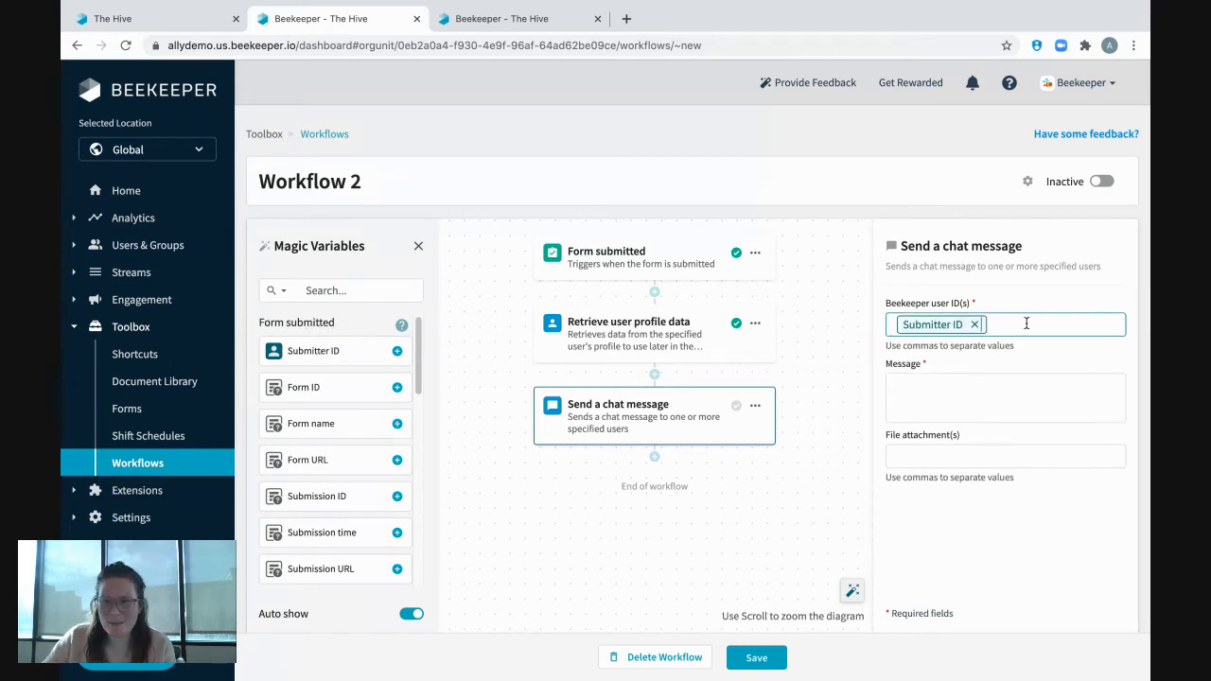
Begin the chat message with the greeting "Hello", the First name variable and a comma.
click(921, 396)
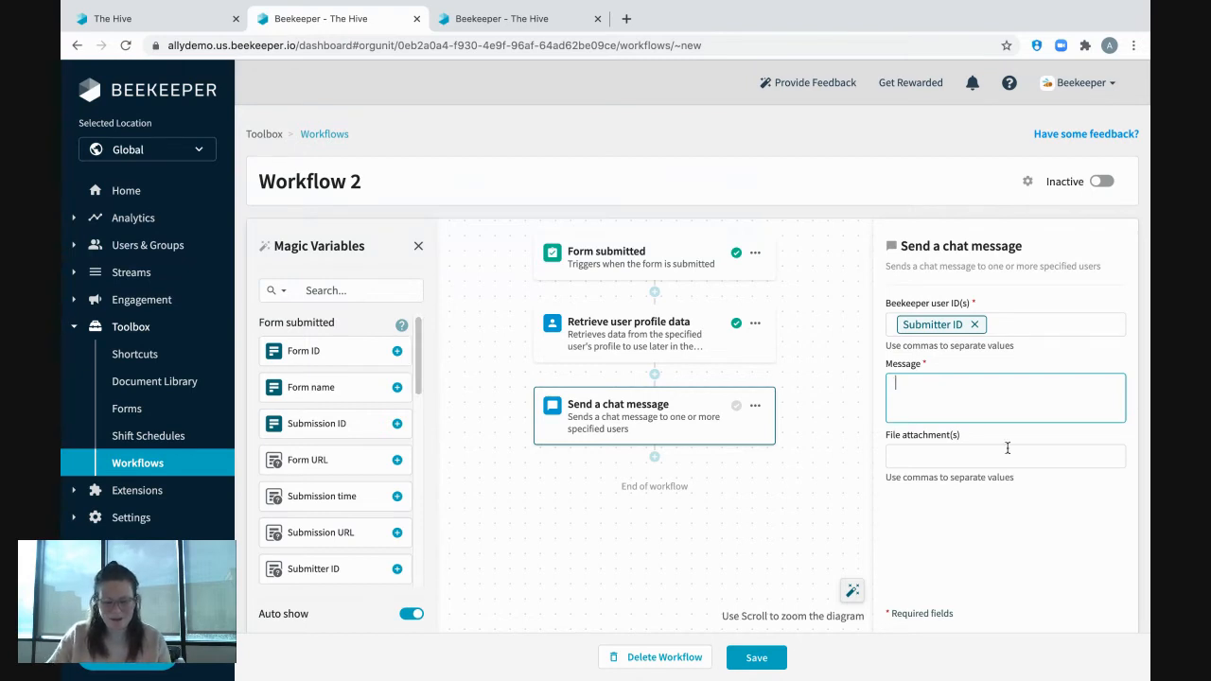
text(Hello)
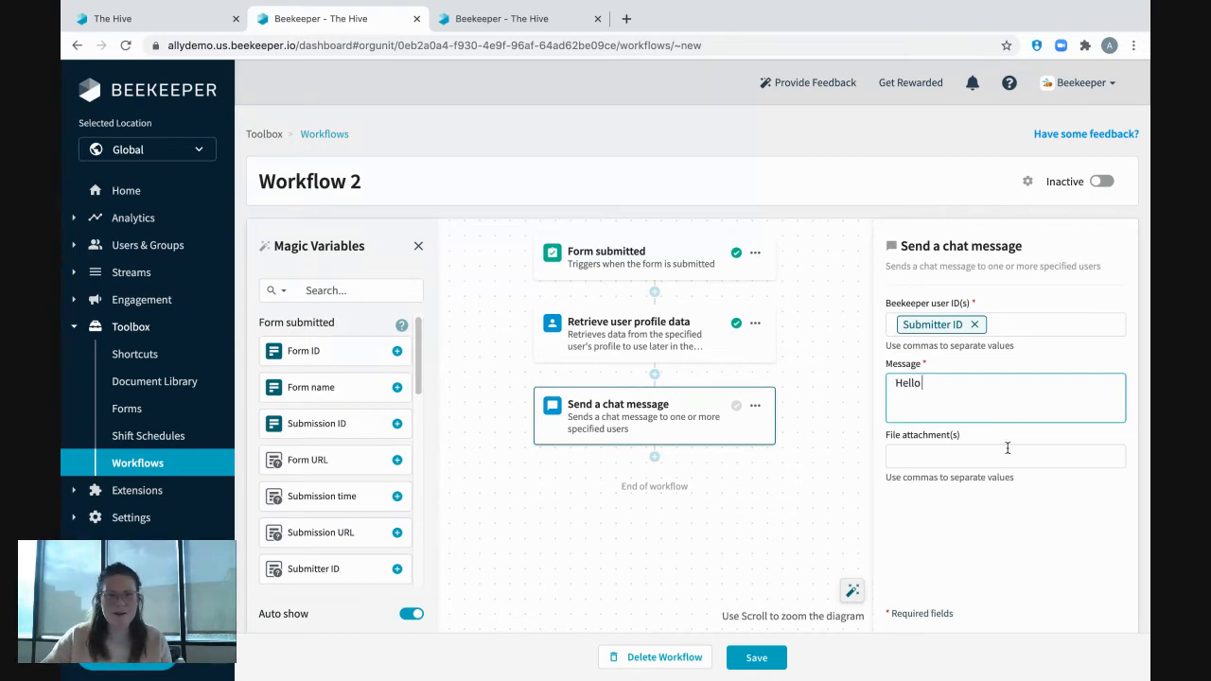
scroll(320, 450, down, 5)
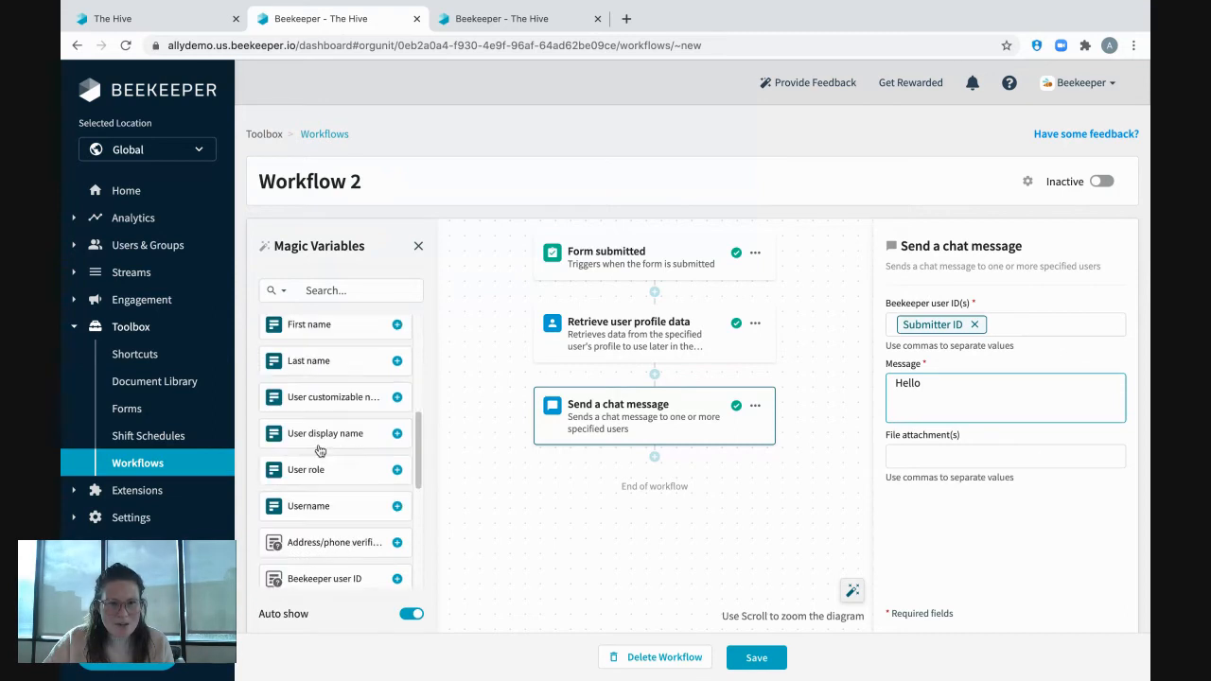
click(328, 328)
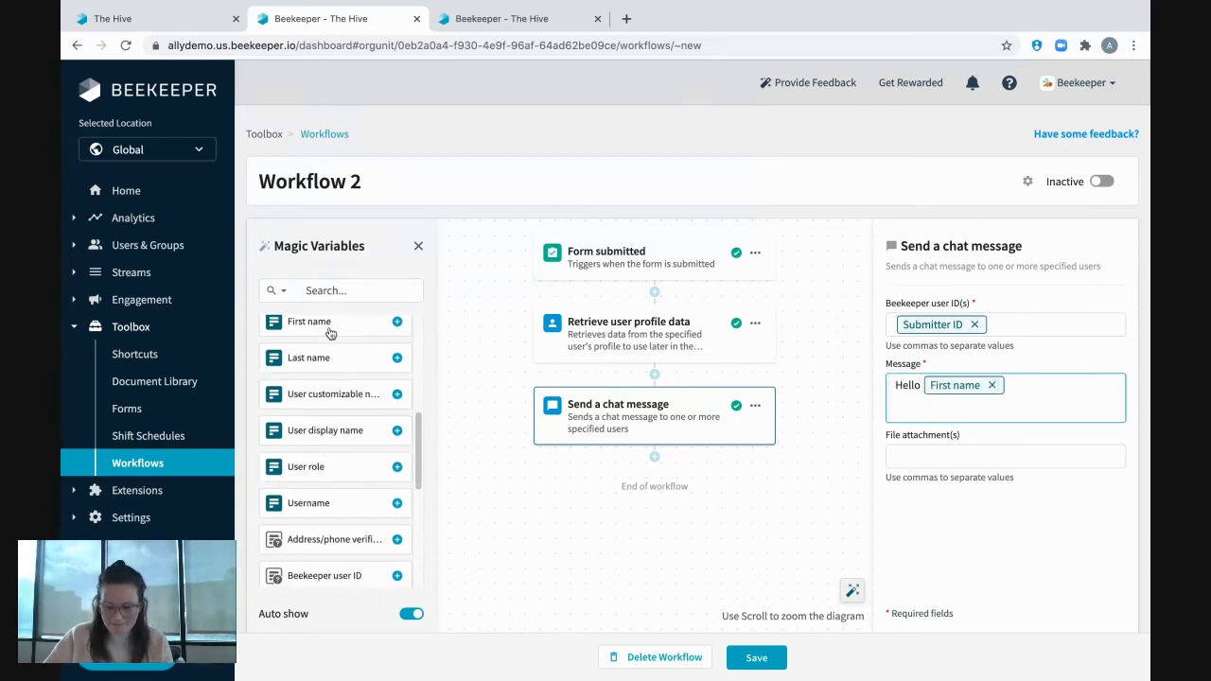
text(,)
Below the greeting, leave a blank line and write "Thank you for submitting", followed by the Form name variable and a period.
key(Return)
key(Return)
text(Thank you)
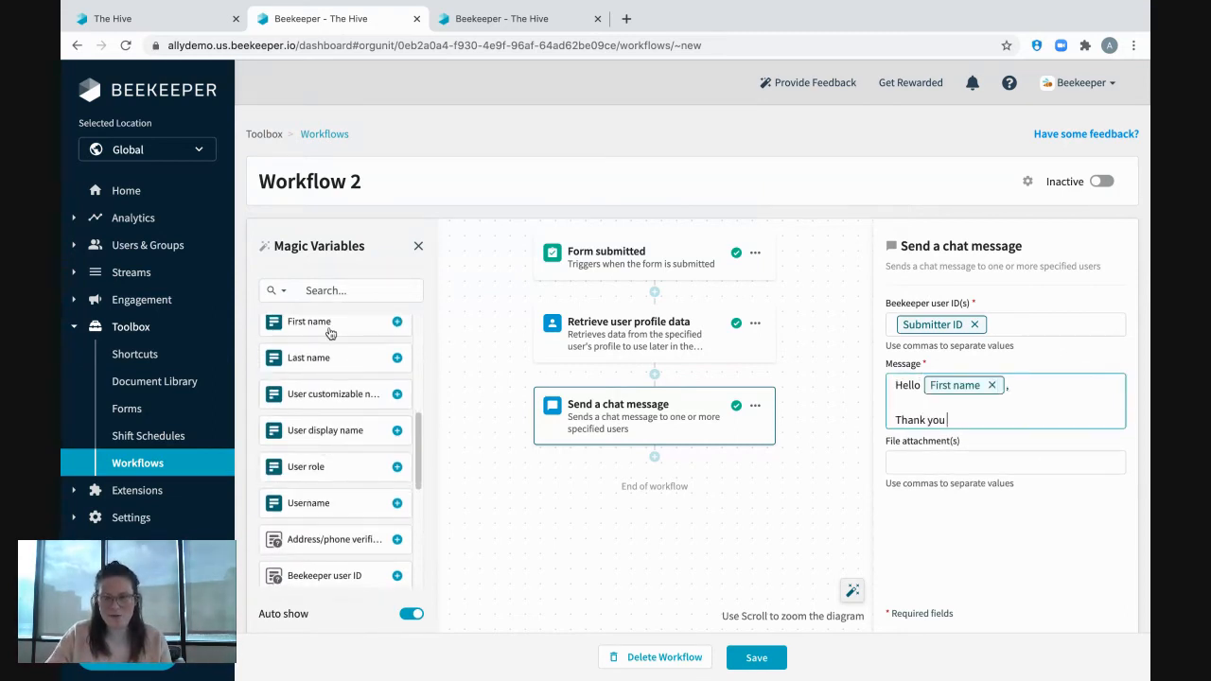
text( for submitting)
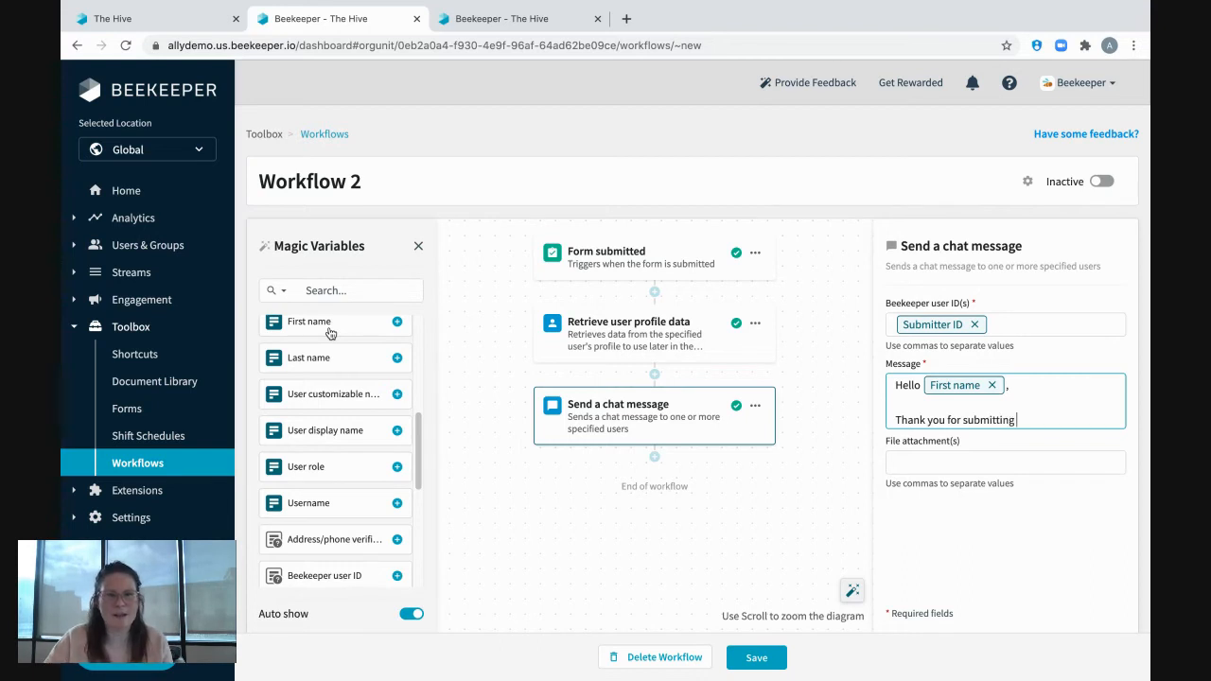
scroll(364, 426, up, 5)
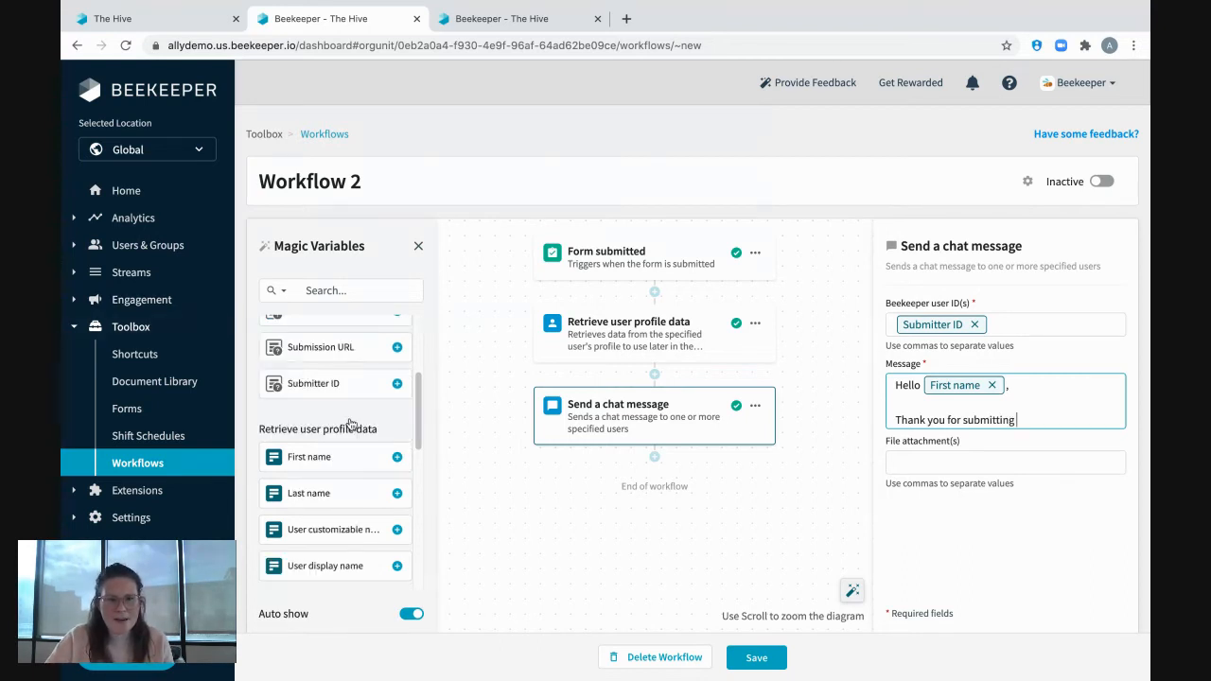
click(329, 390)
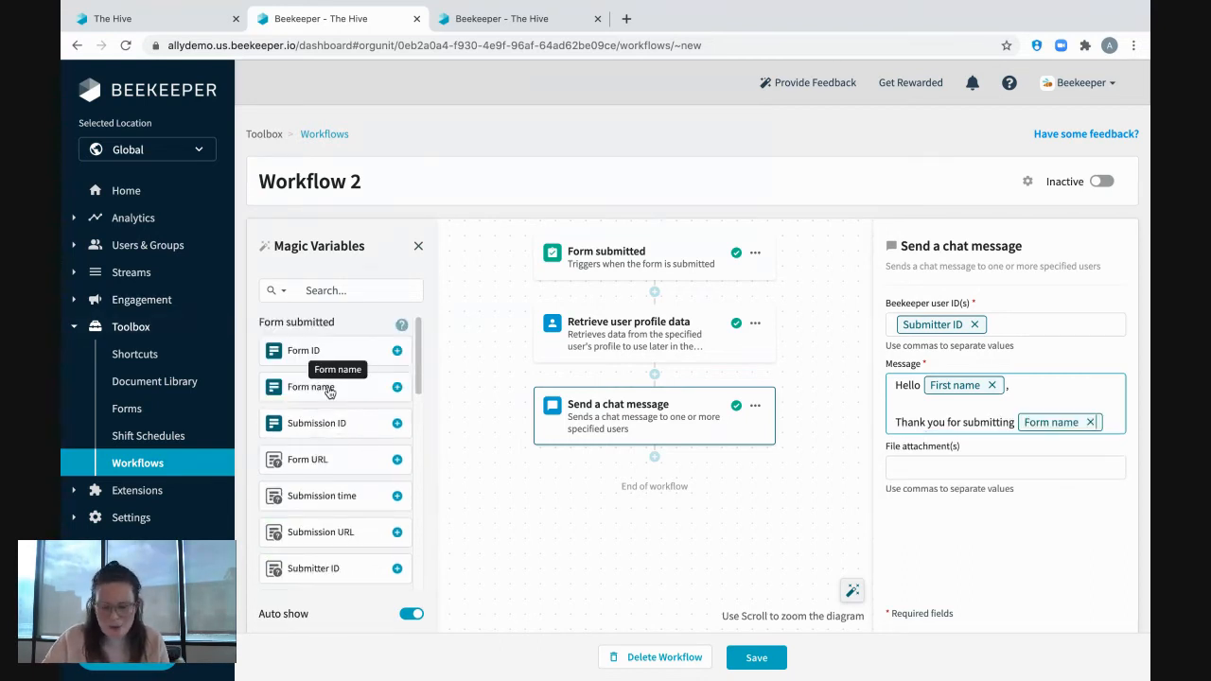
text(.)
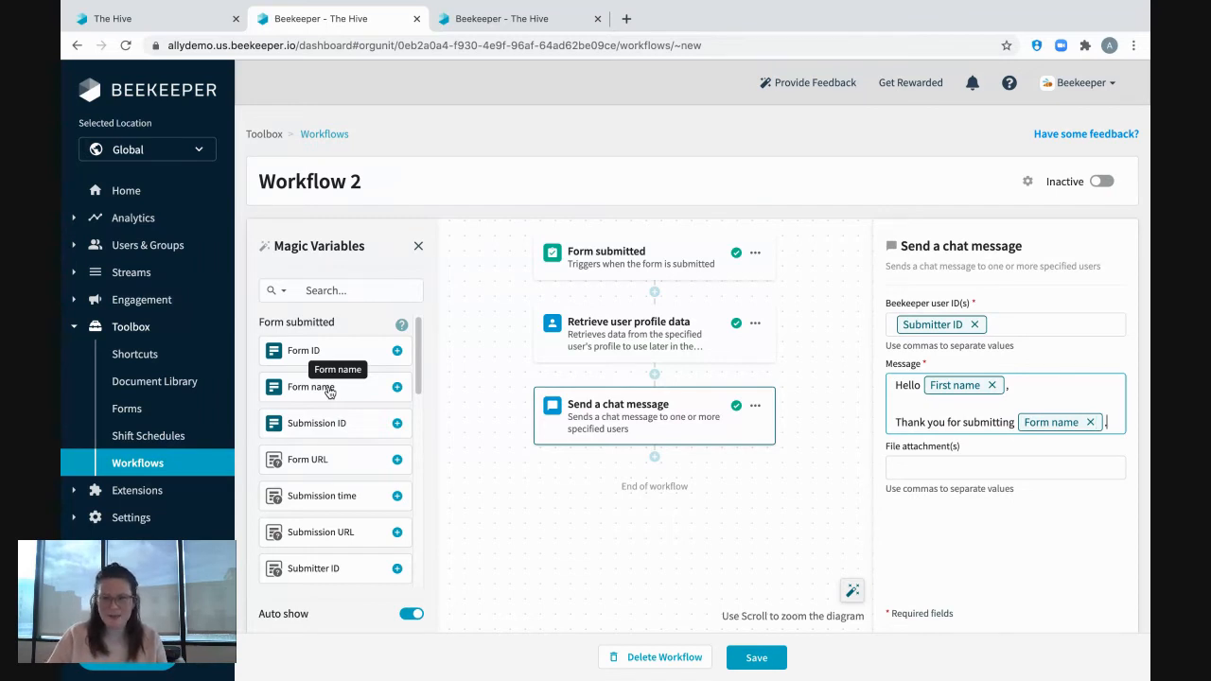
Add a chat message paragraph reading "If you would like to review your answers at anytime, please view them here:" followed by the Submission URL variable.
key(Return)
key(Return)
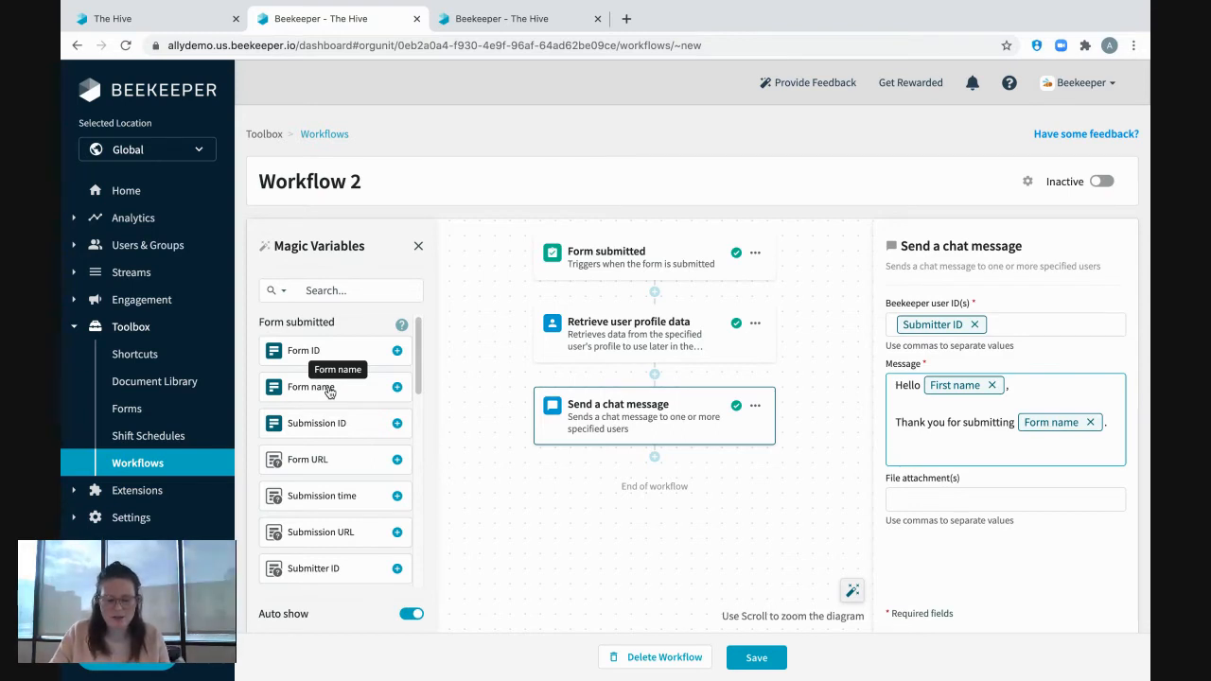
text(If you woul)
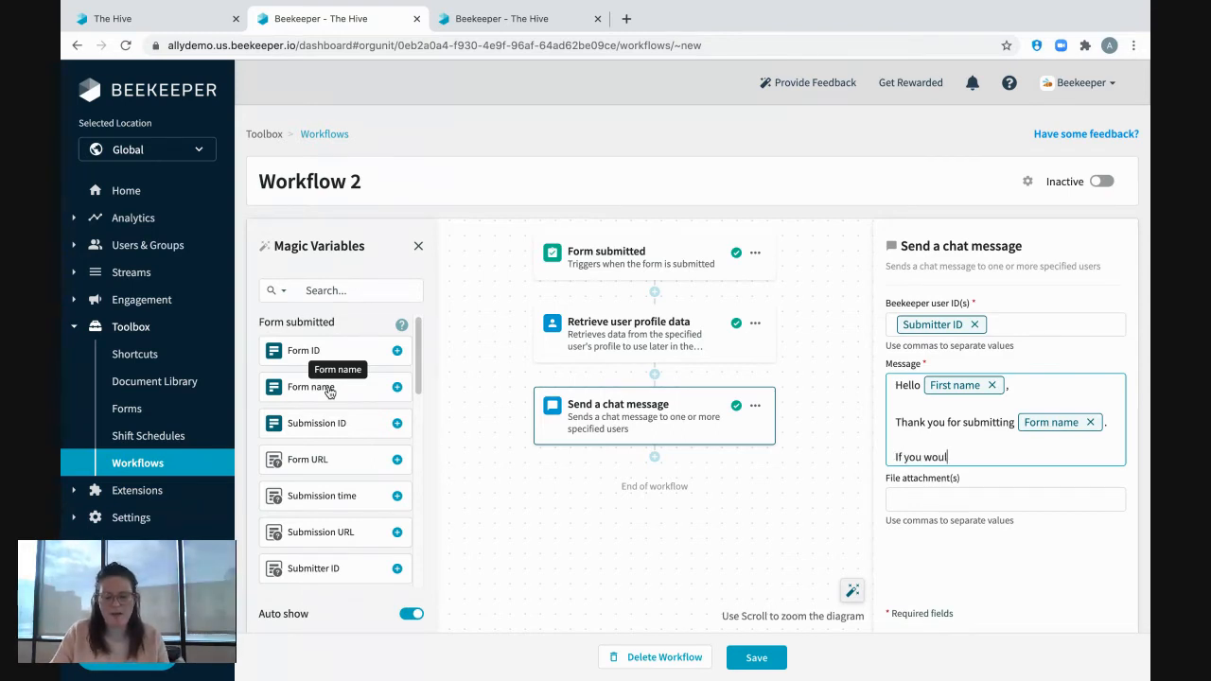
text(d like to review you)
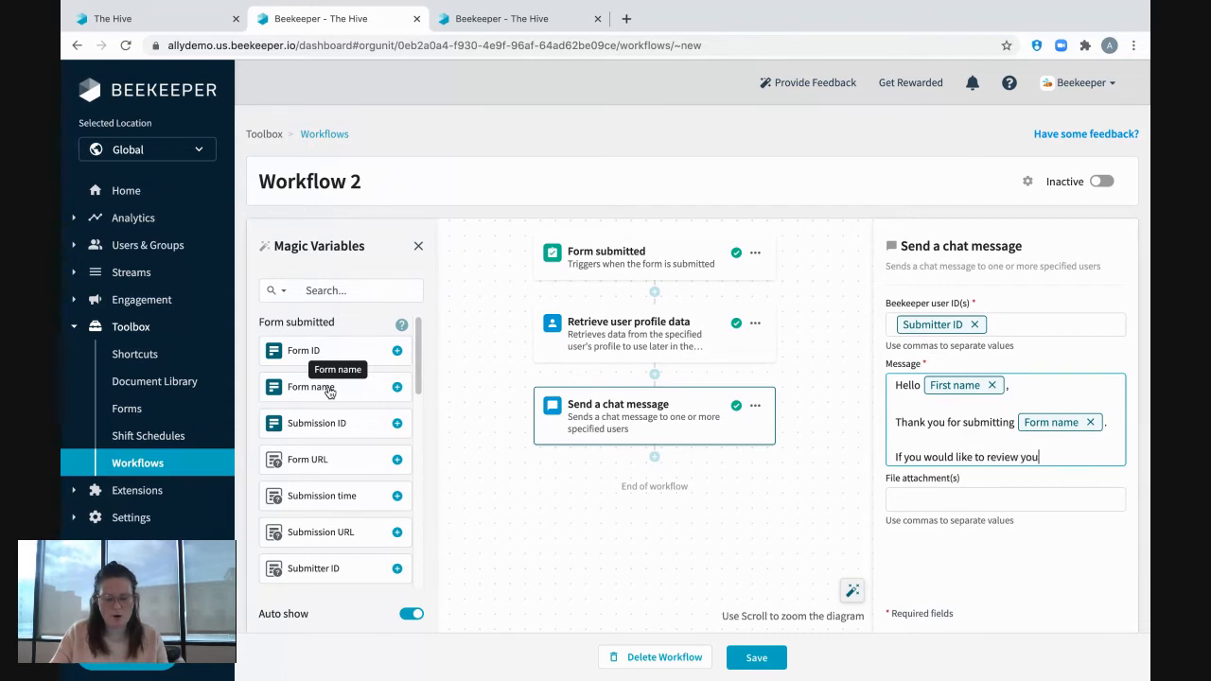
text(r answers at a)
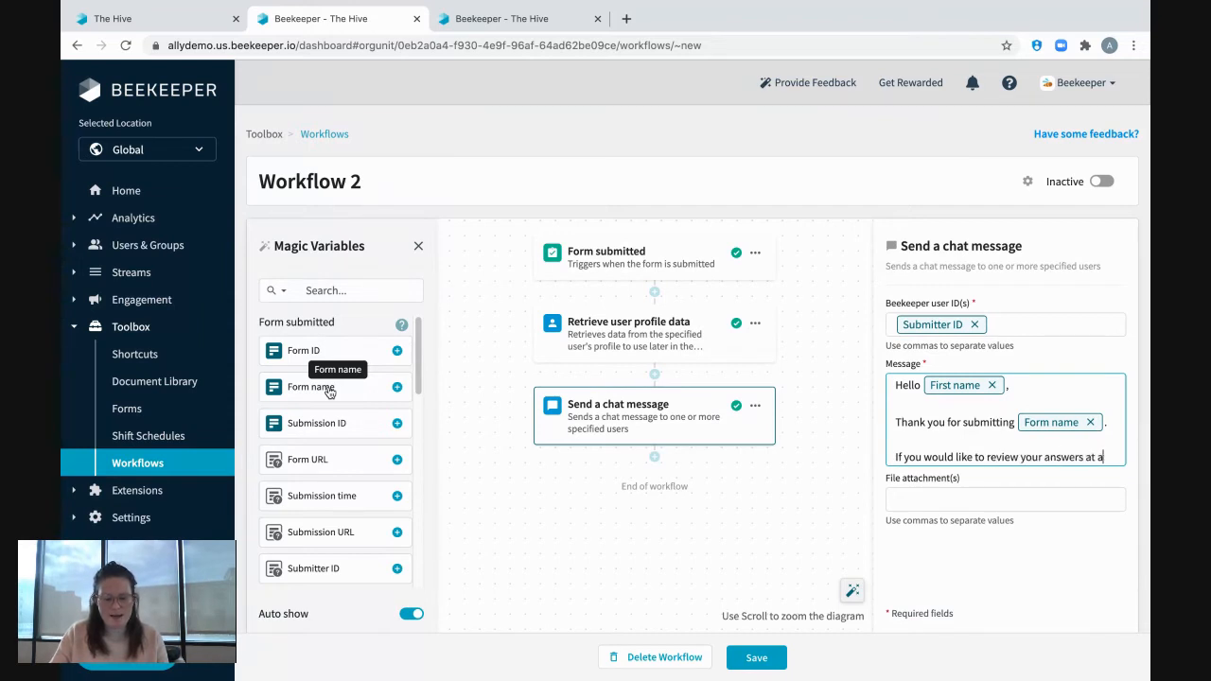
text(nytime, please v)
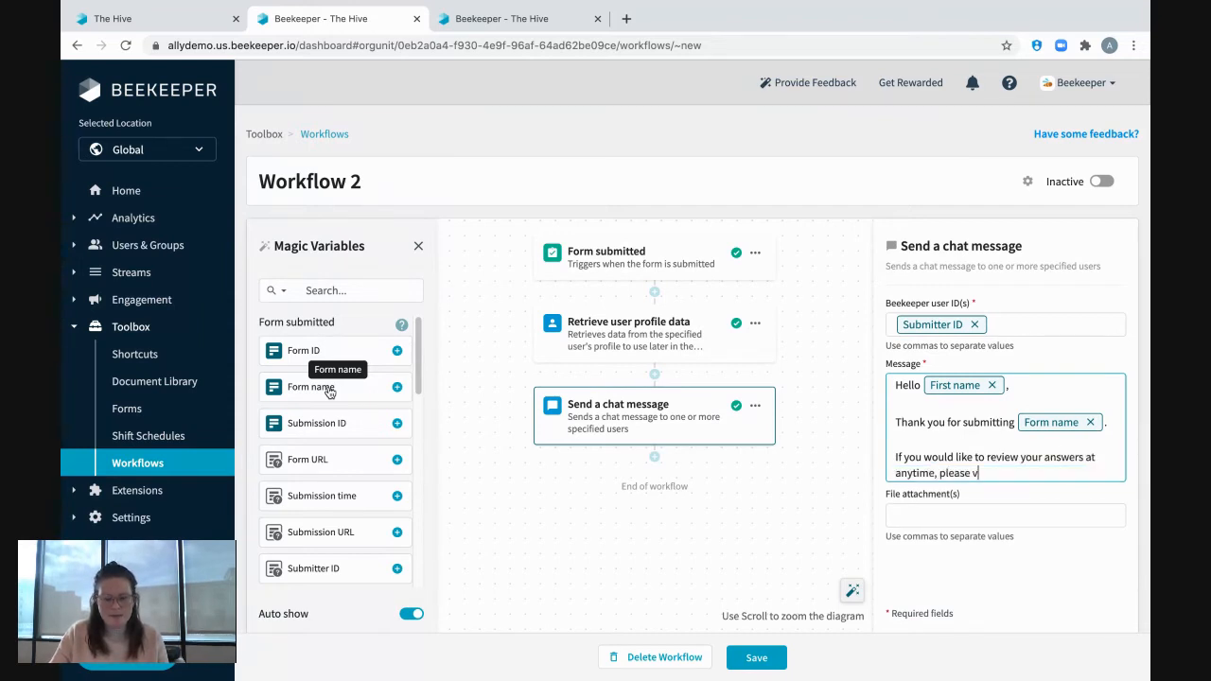
text(iew them here:)
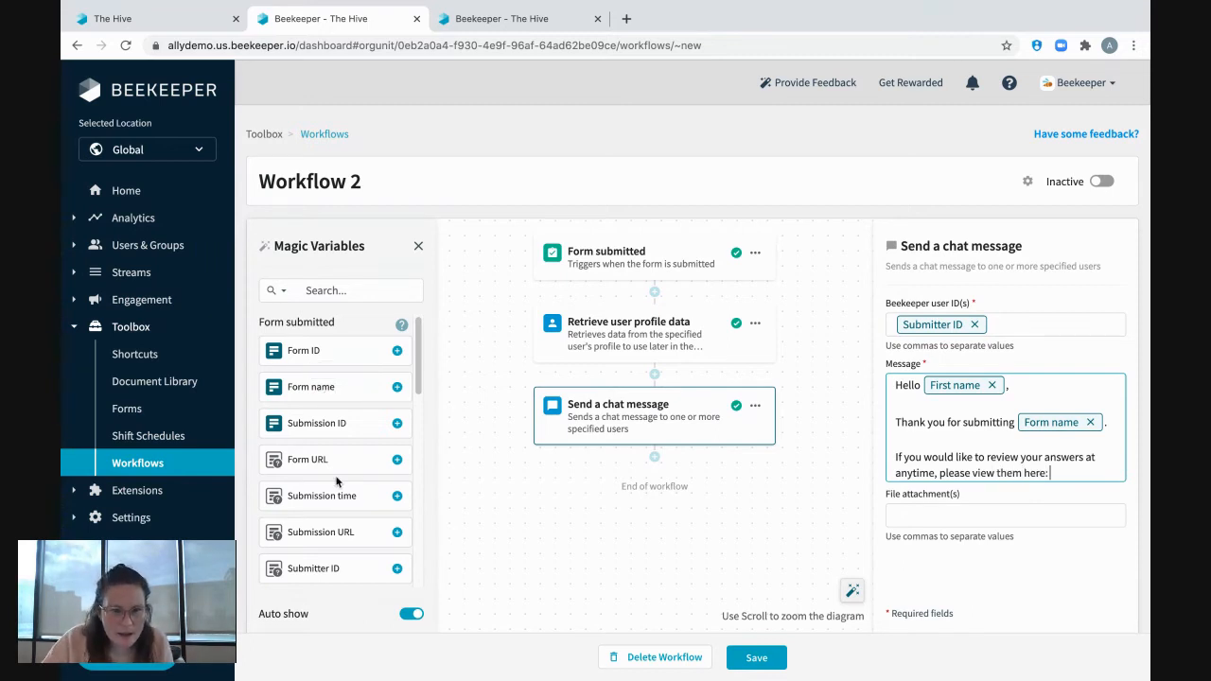
click(336, 534)
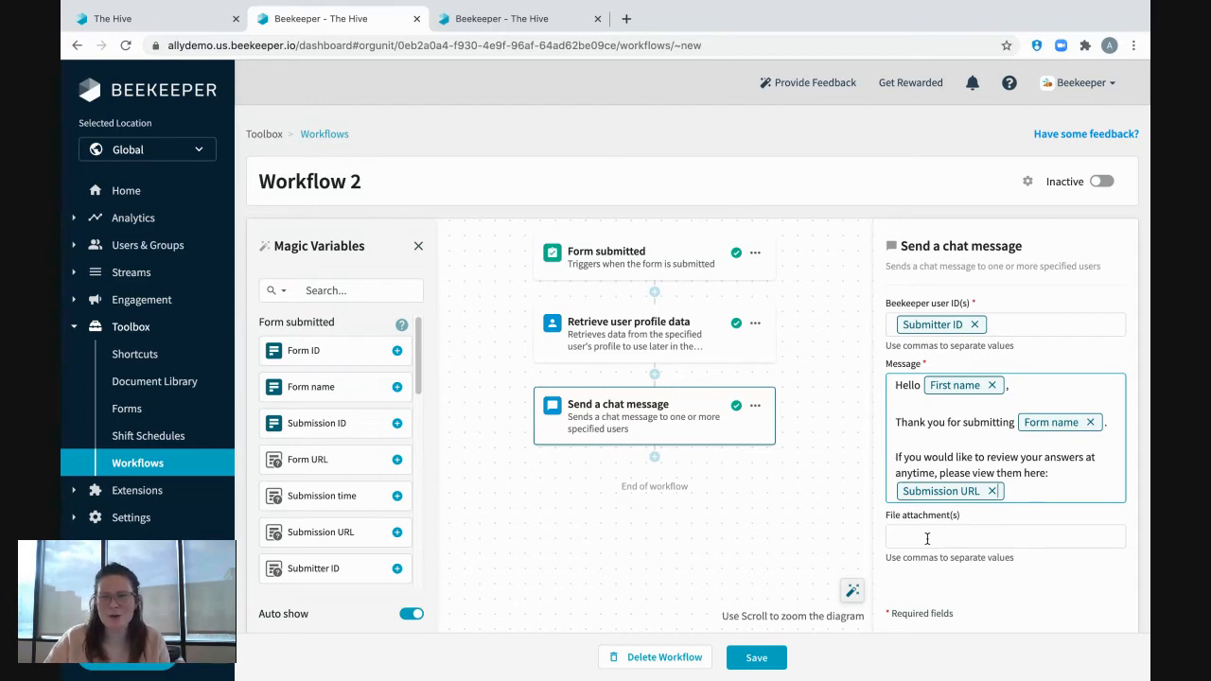
Add a "Create a task" action after the chat message action at the end of the workflow.
click(653, 460)
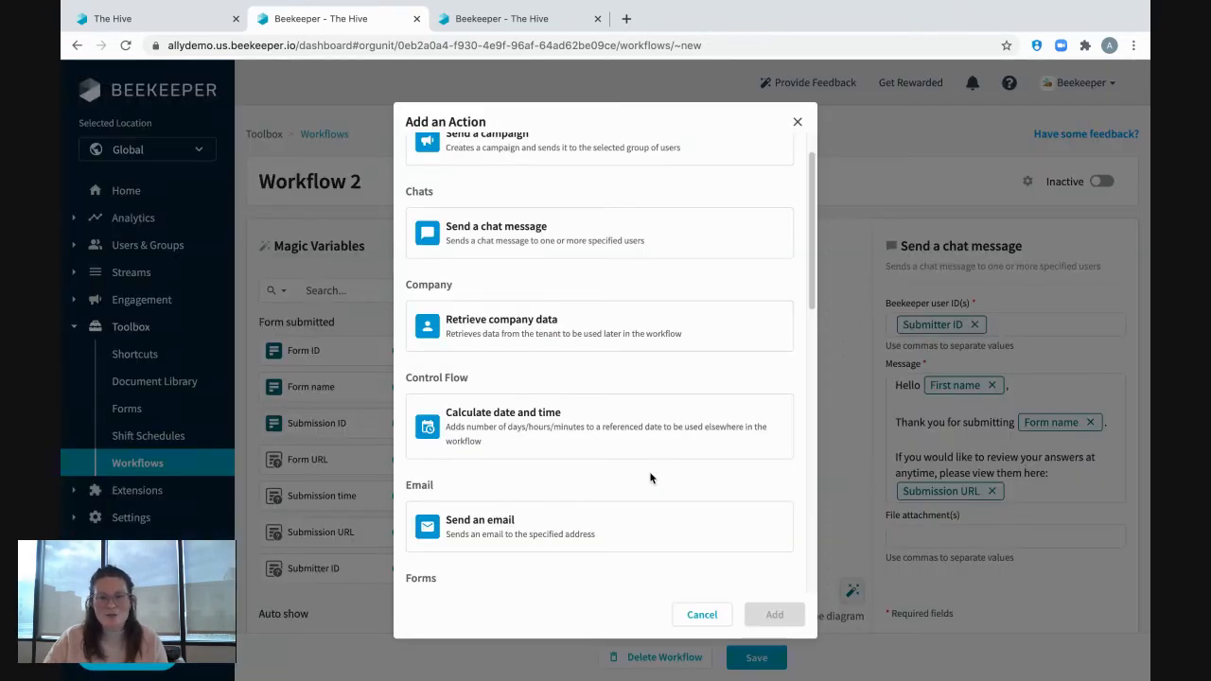
scroll(651, 475, down, 3)
scroll(651, 475, down, 2)
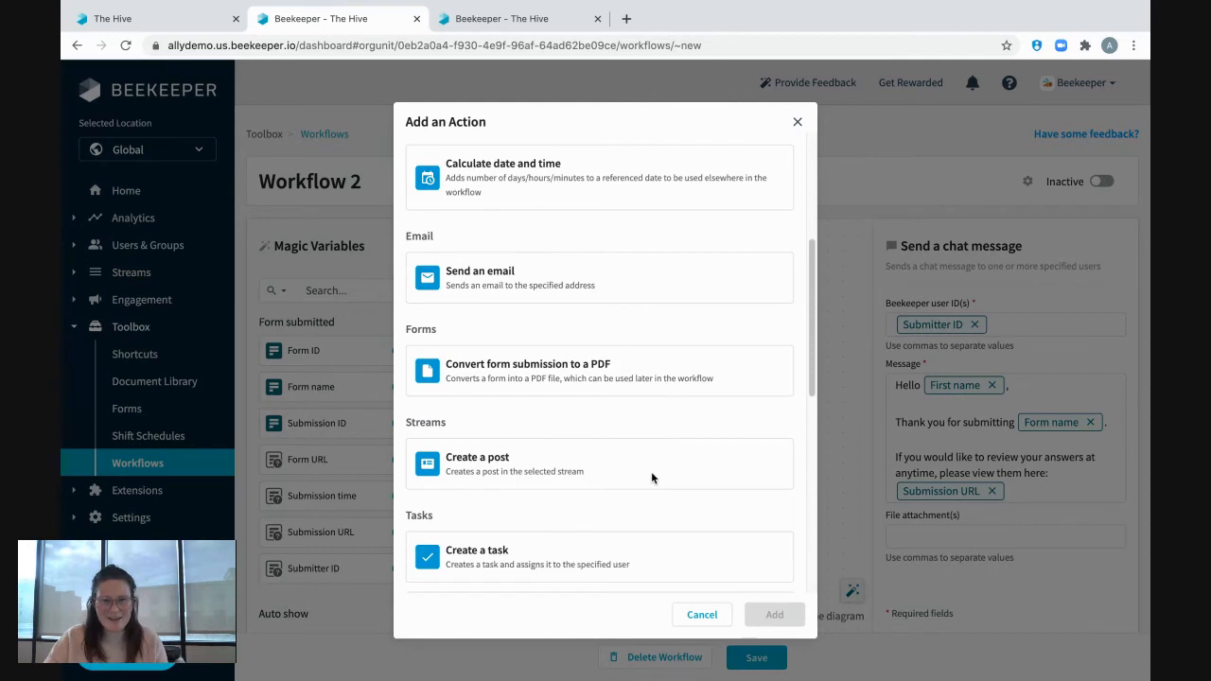
click(538, 449)
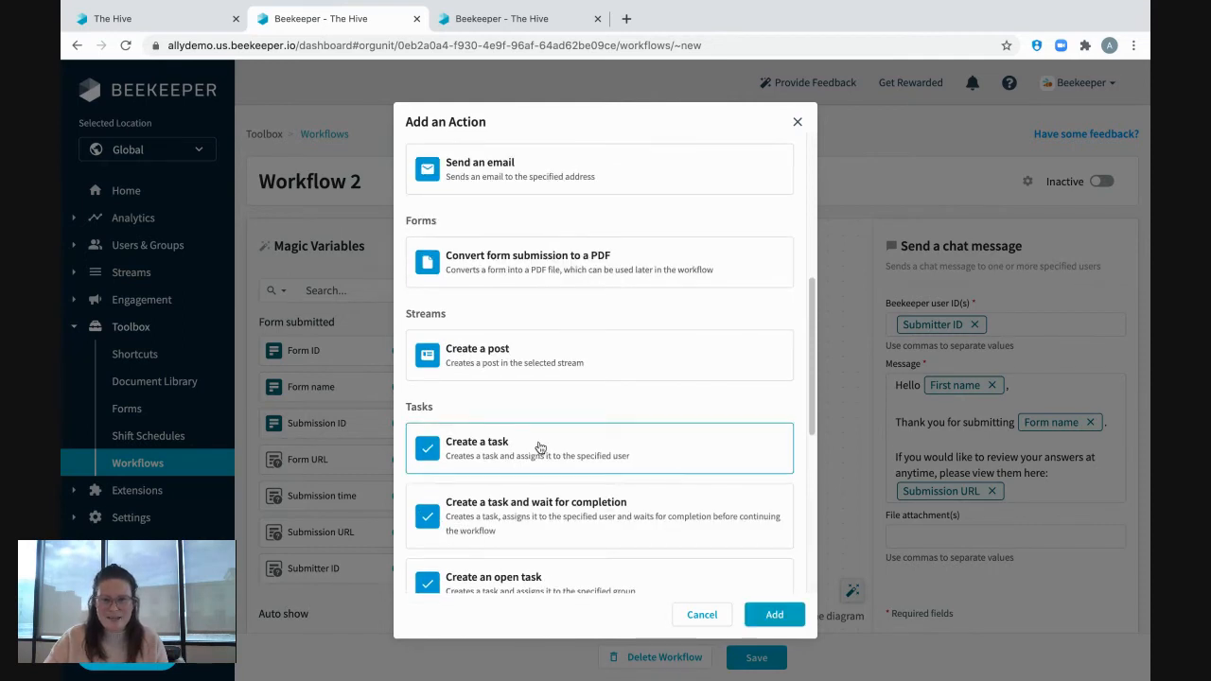
click(774, 615)
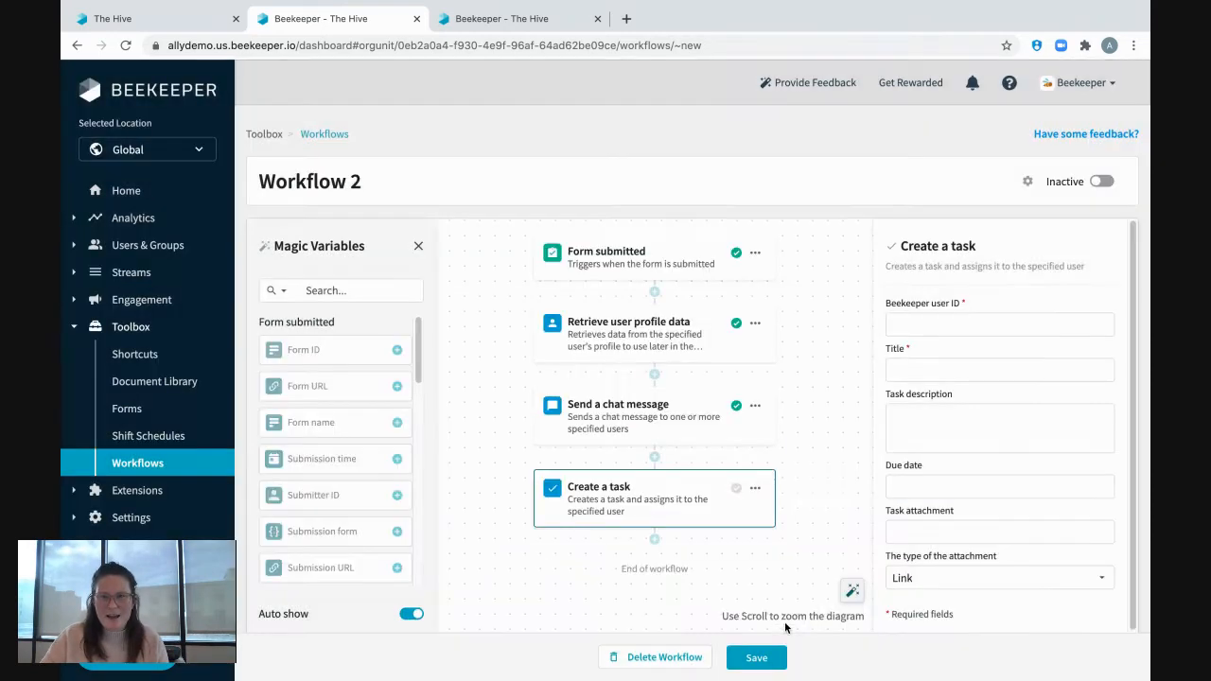
Copy the ID from the assignee's user management page and paste it as the task's Beekeeper user ID.
click(945, 328)
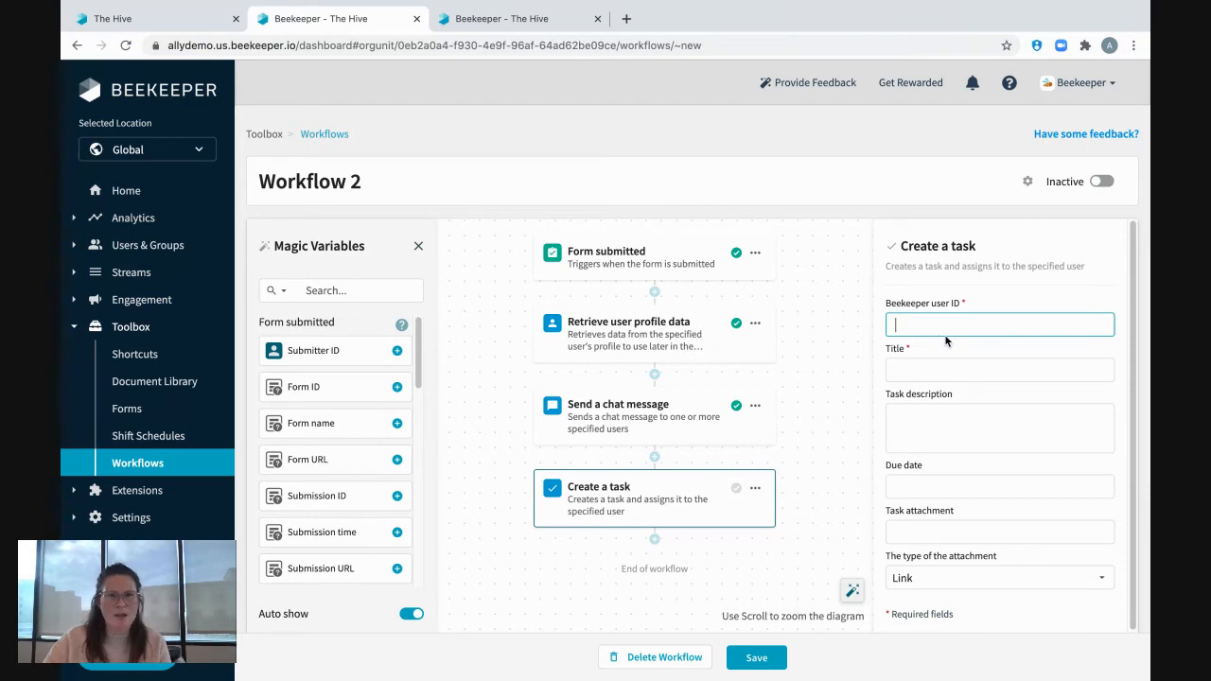
click(562, 17)
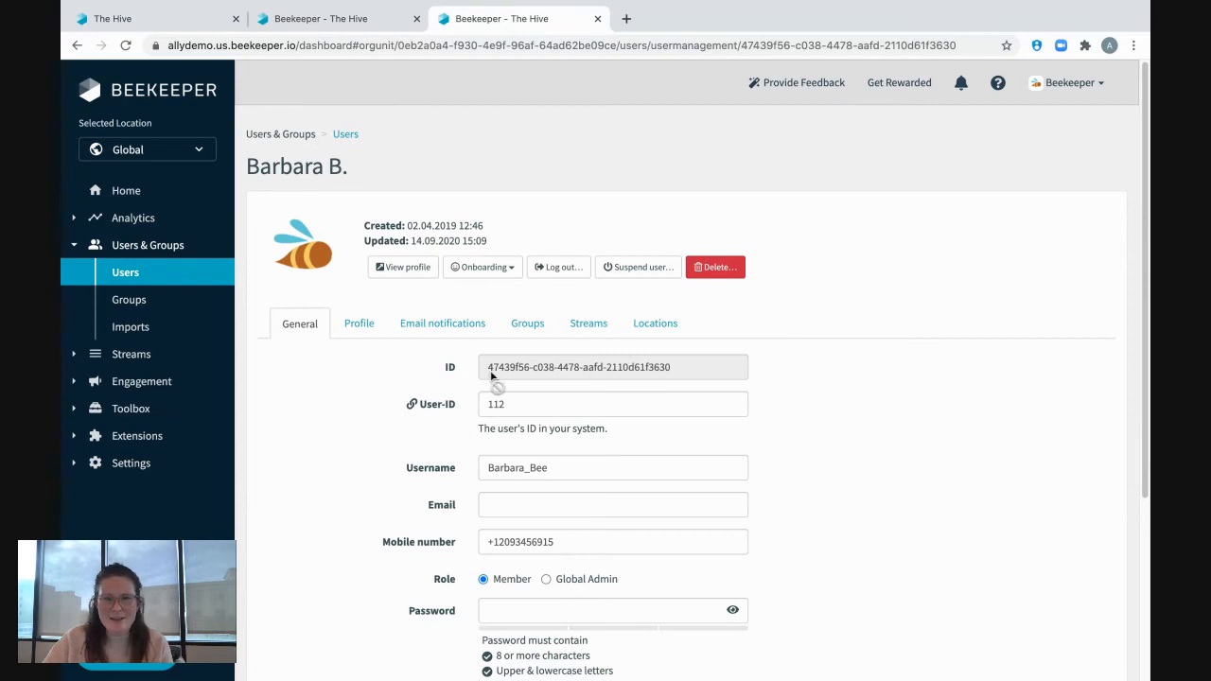
drag(489, 376, 676, 375)
key(ctrl+c)
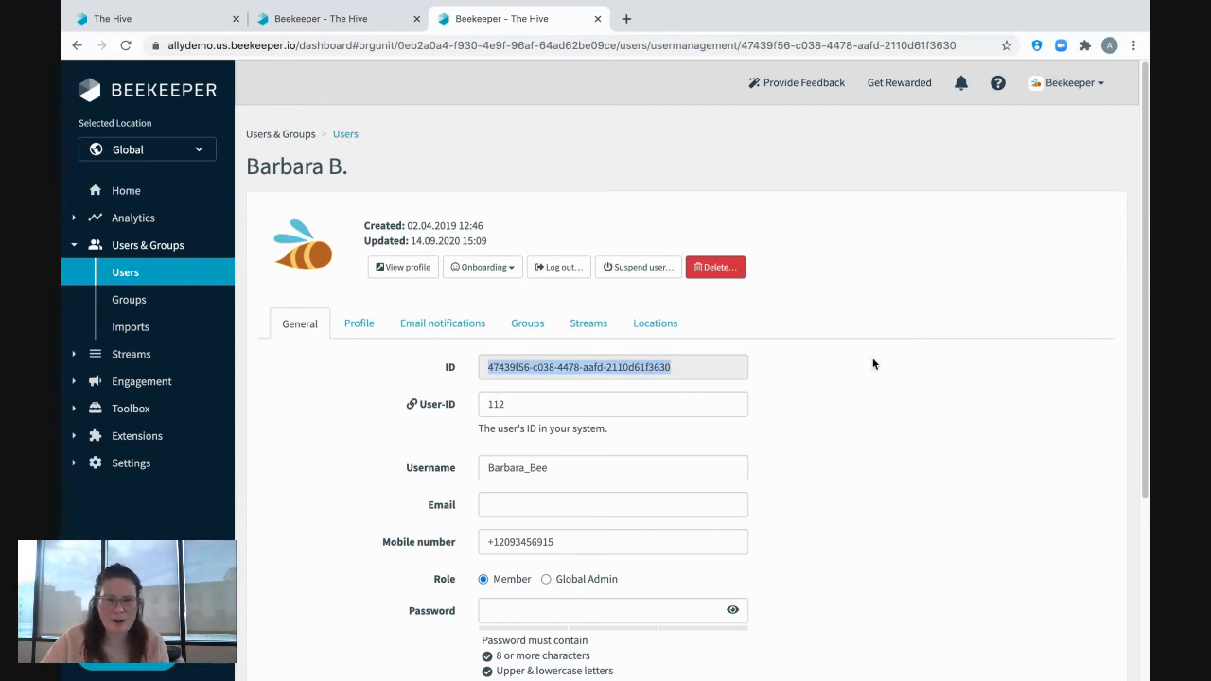
click(327, 19)
key(ctrl+v)
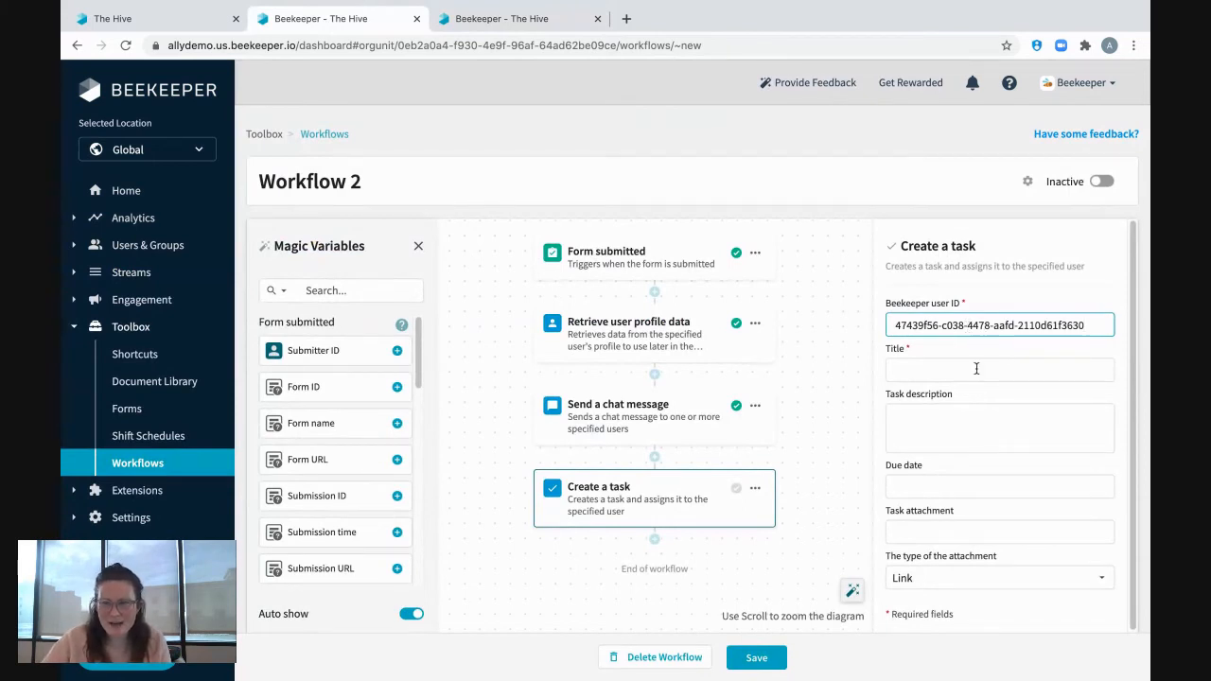
Compose the task title from the Form name variable, a hyphen, the First name and Last name variables, a period and the Submission time variable.
click(977, 369)
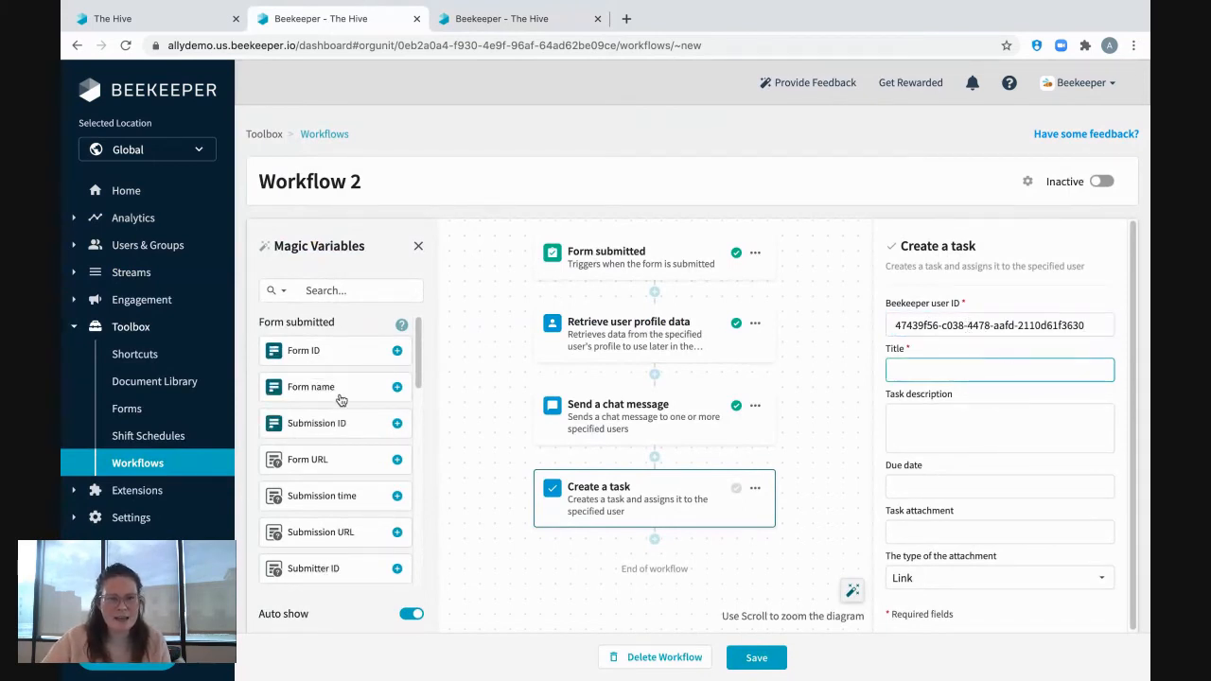
click(304, 397)
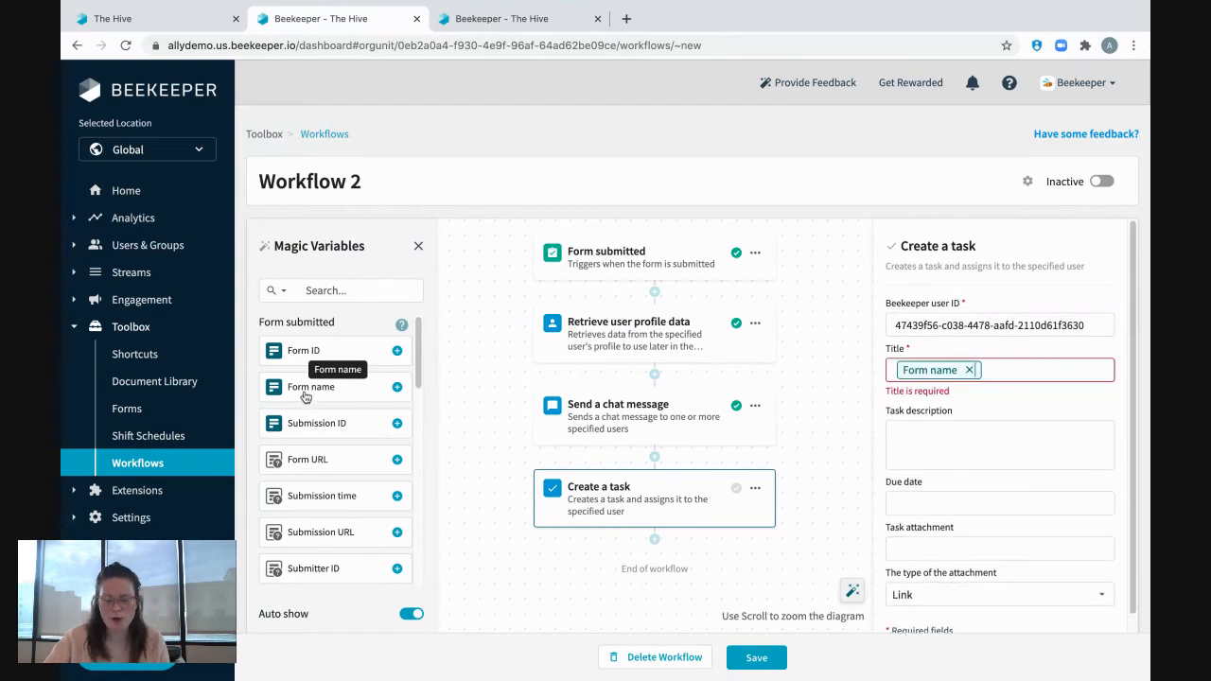
text(-)
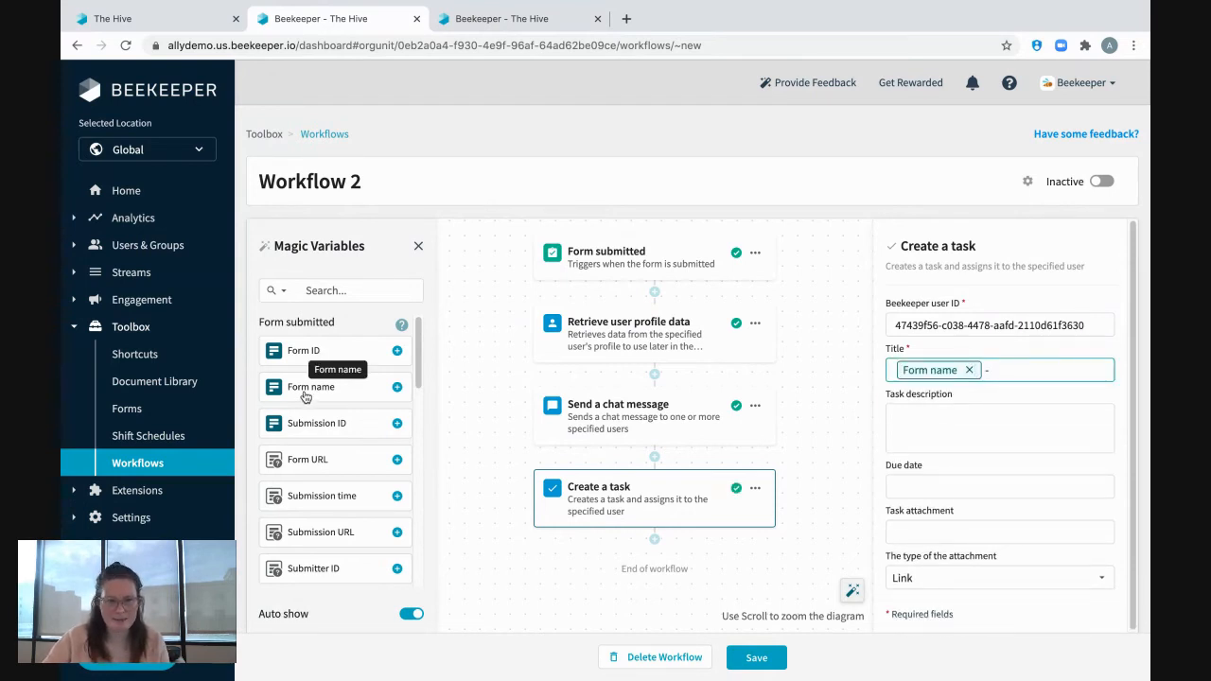
scroll(305, 454, down, 2)
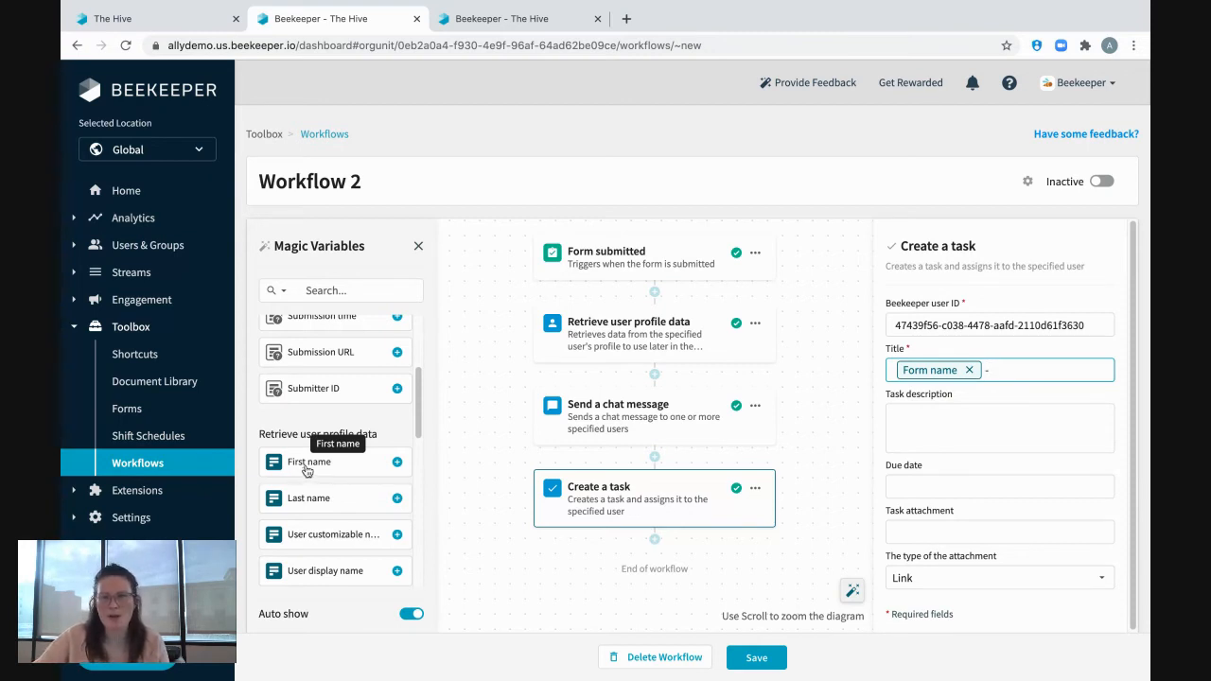
click(305, 470)
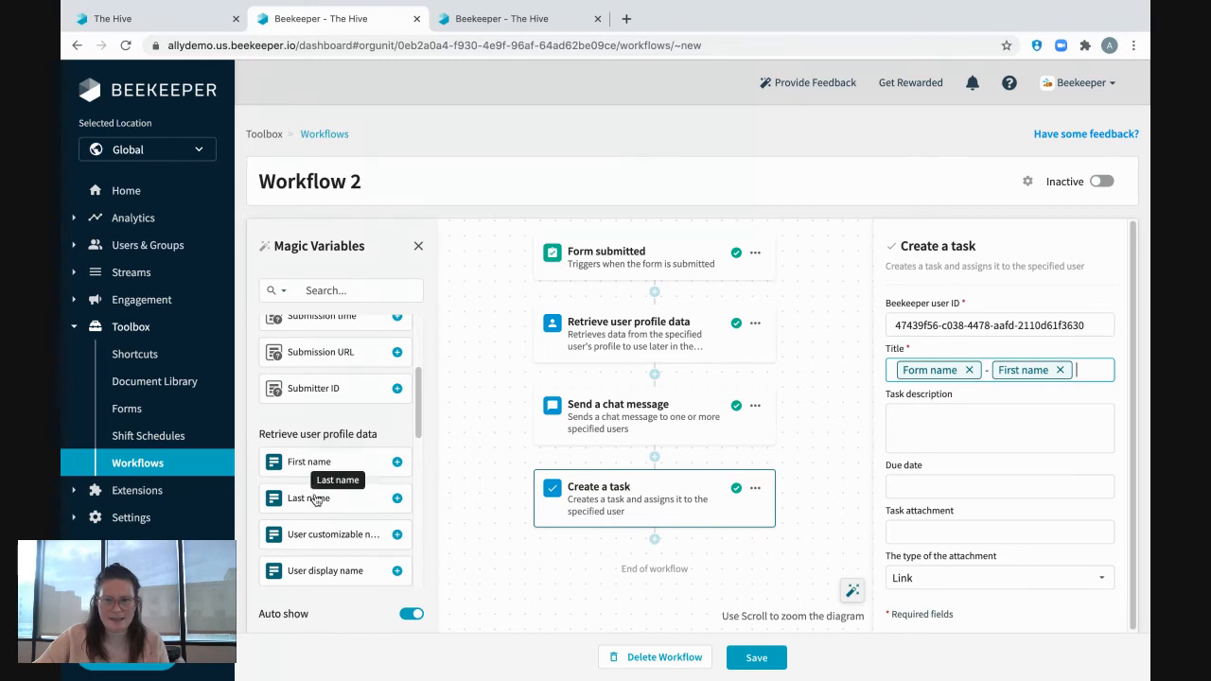
click(315, 500)
text(.)
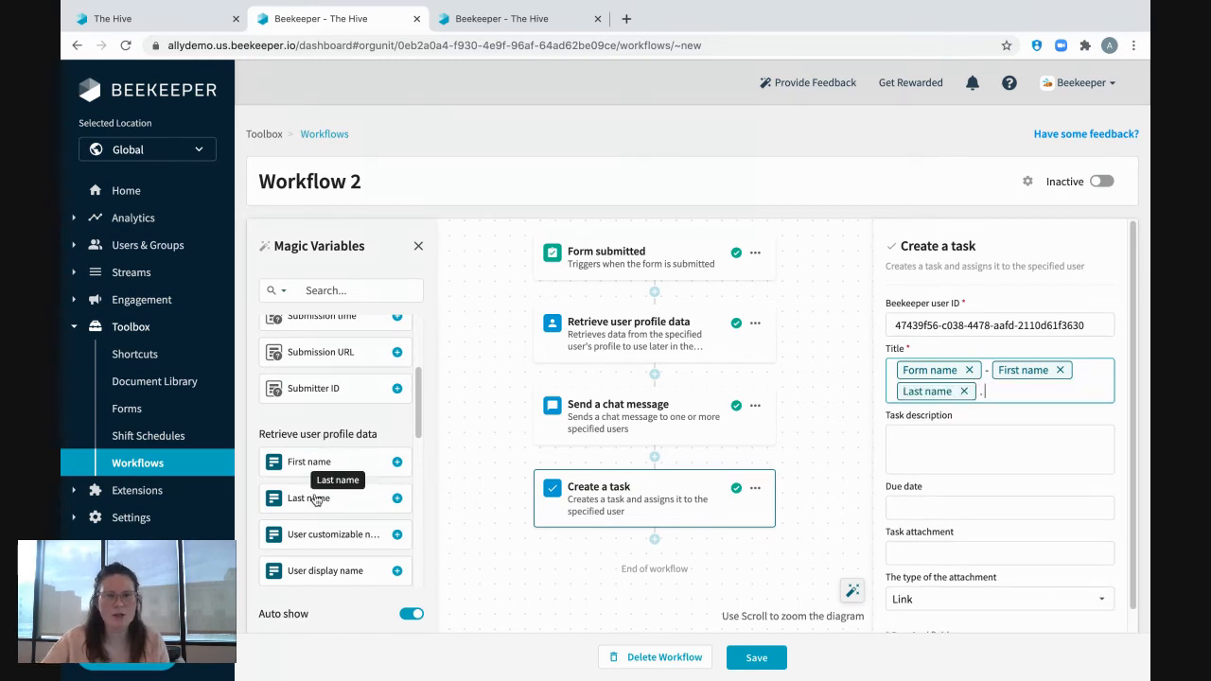
scroll(312, 554, down, 2)
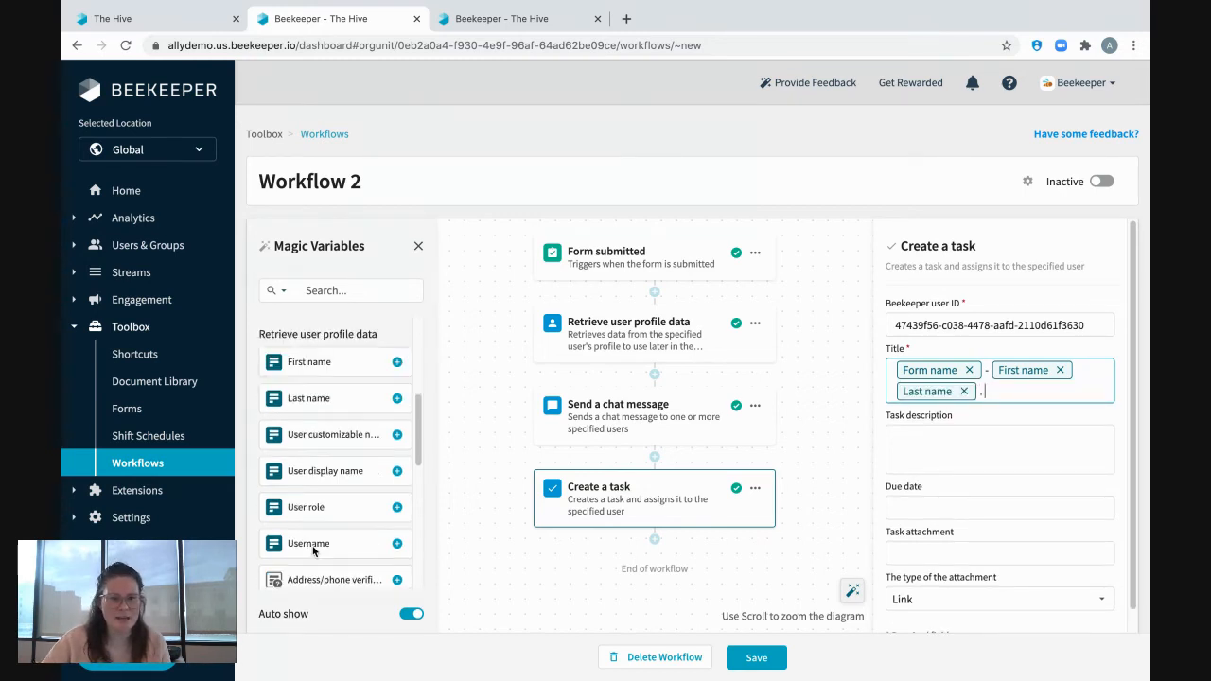
scroll(314, 552, up, 5)
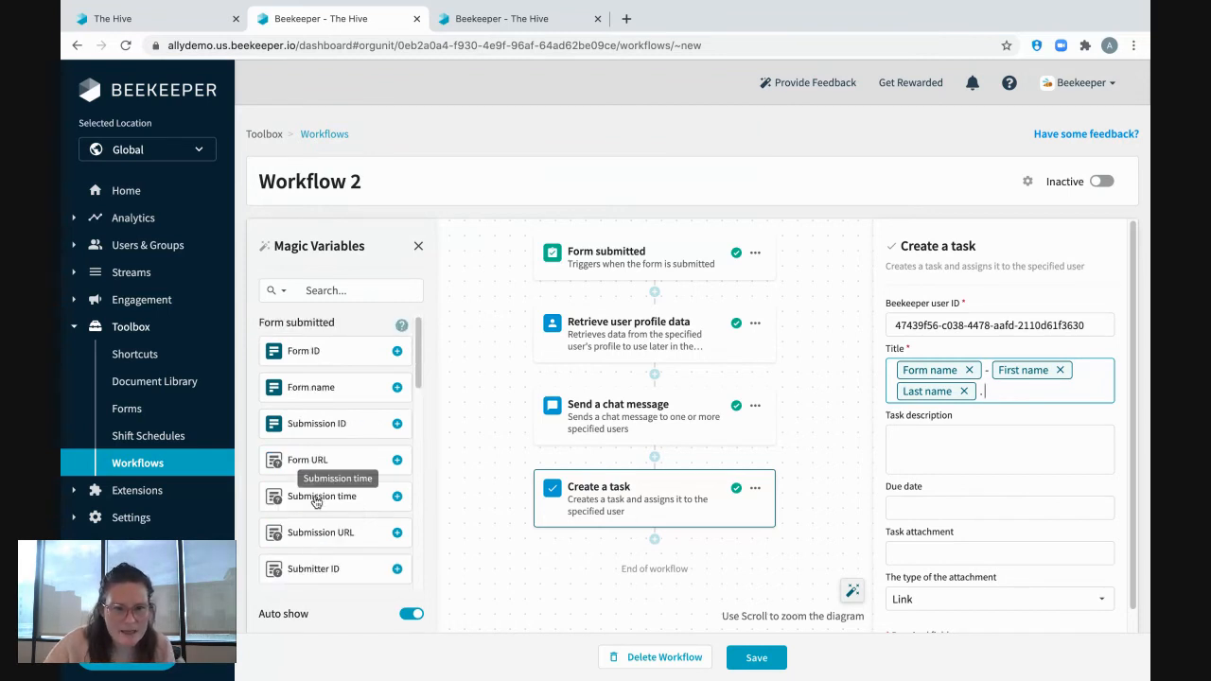
click(317, 503)
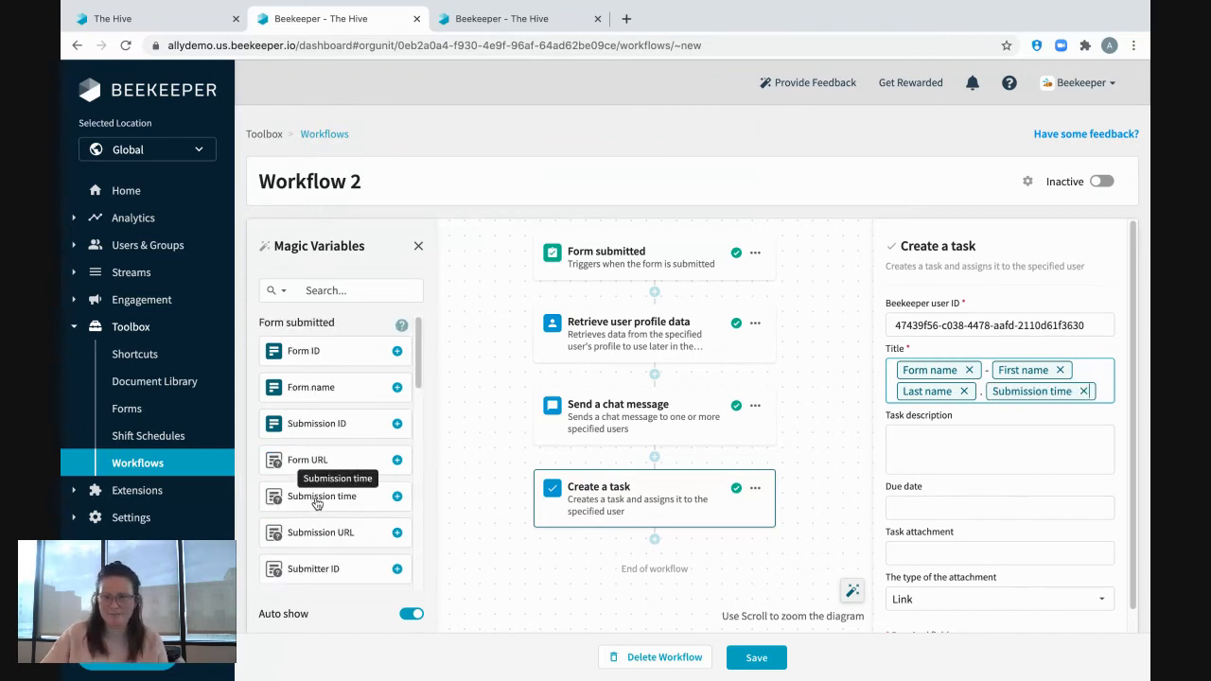
Begin the task description with "Hello", the assignee's first name and a comma, followed by a blank line.
click(962, 430)
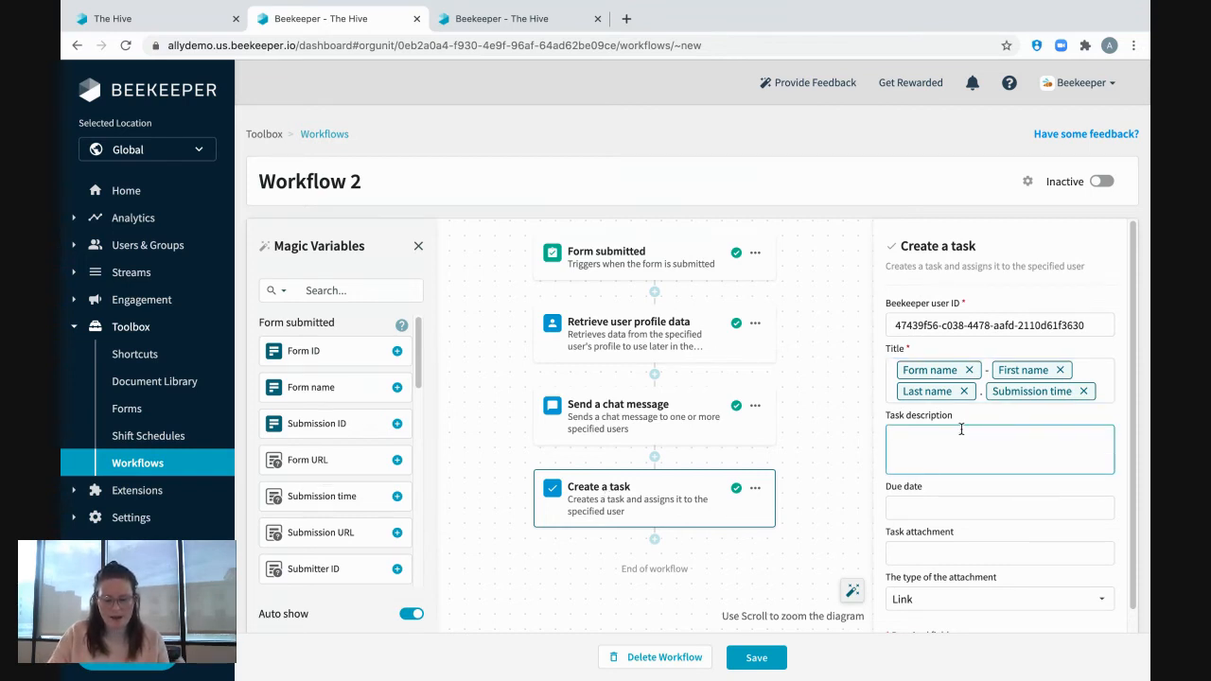
text(Hello Barbar)
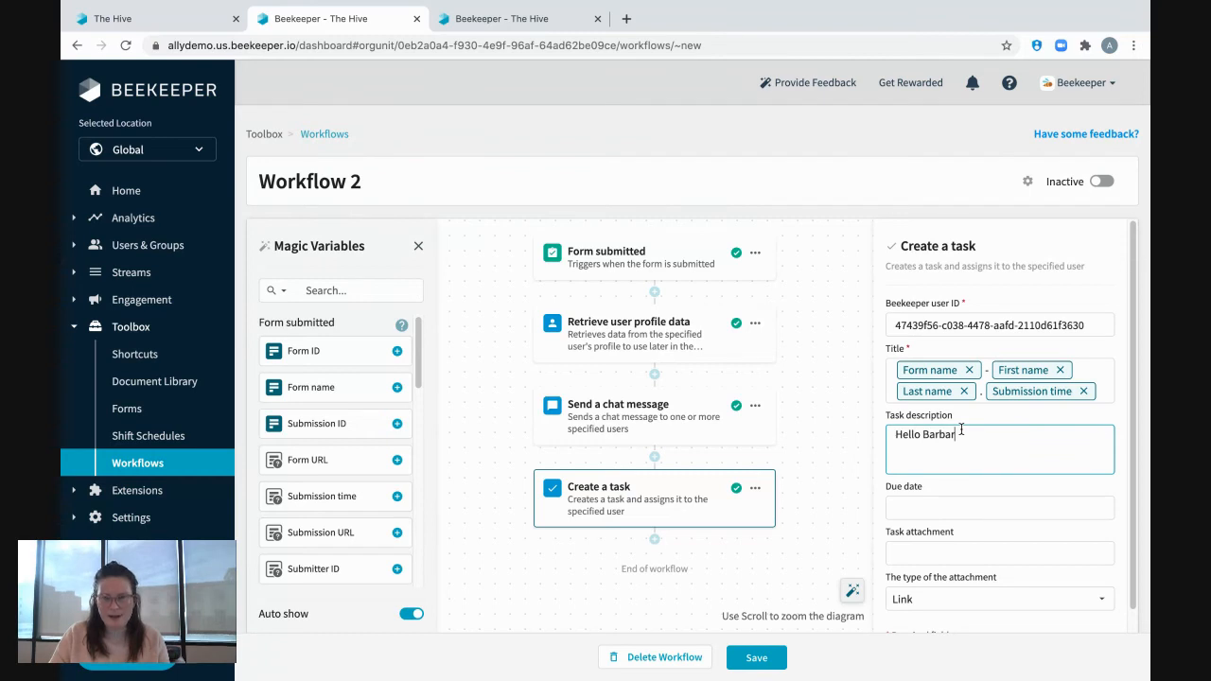
text(a,)
key(Return)
key(Return)
Write "A new", the Form name variable, "was submitted by", the First name and Last name variables and a period in the task description.
text(A new)
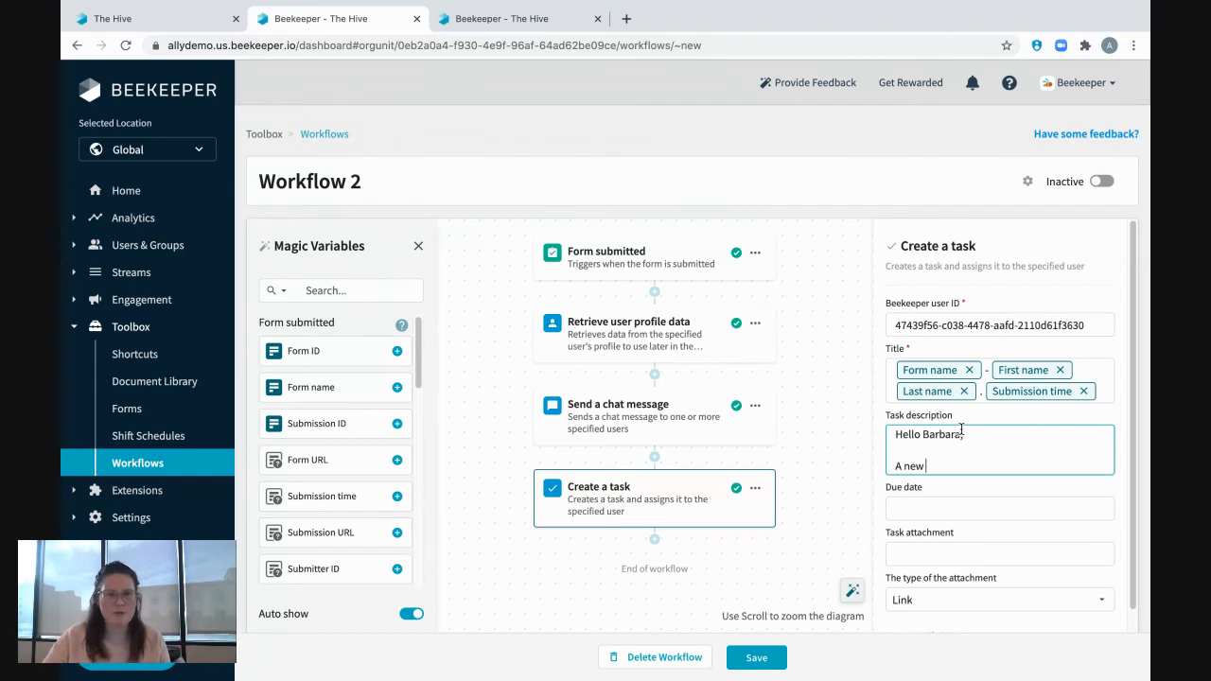
click(312, 397)
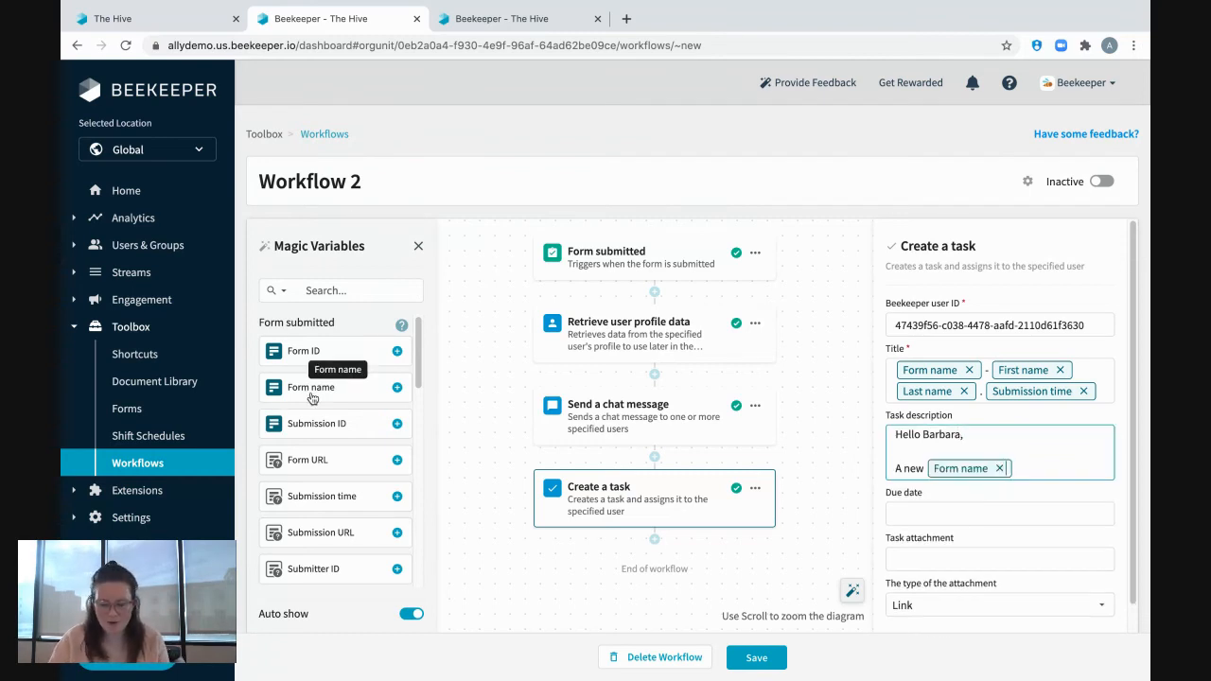
text(was submit)
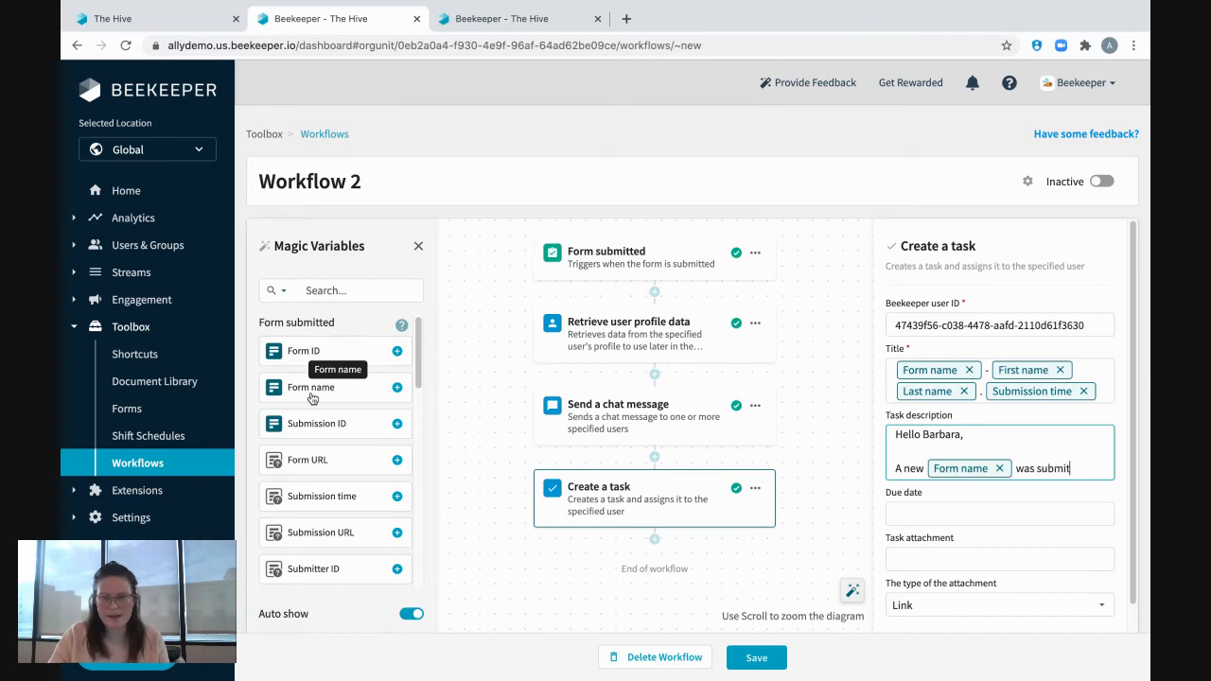
text(ted by)
scroll(321, 451, down, 2)
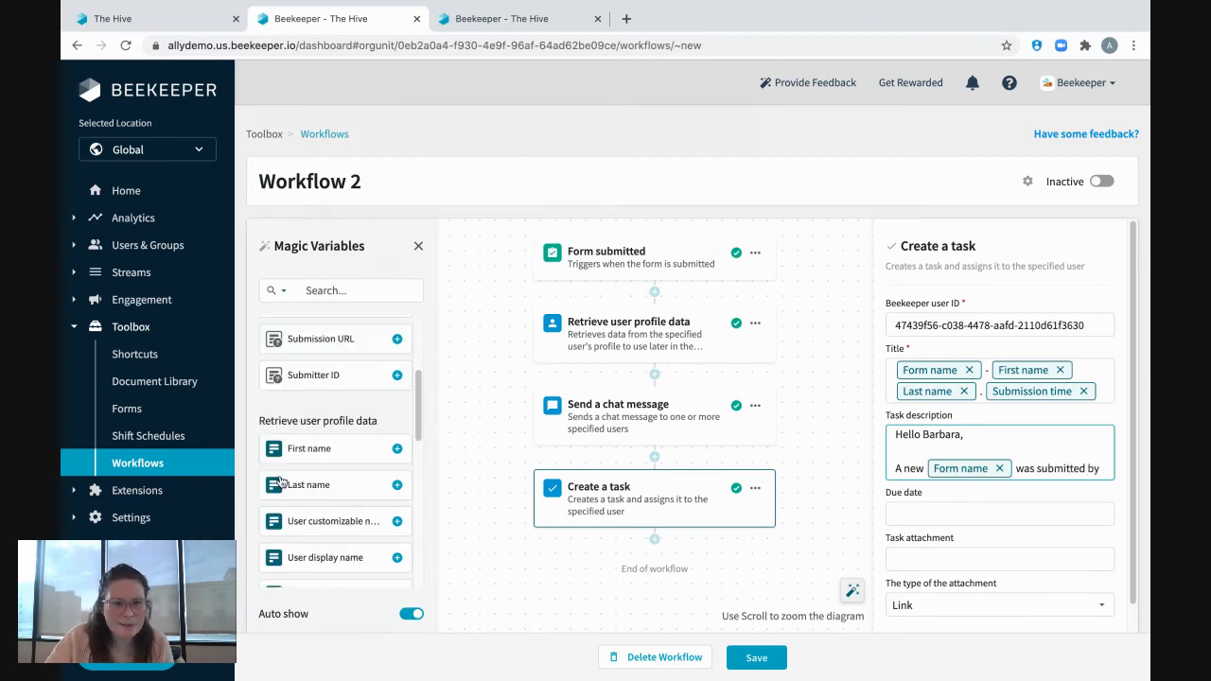
click(321, 451)
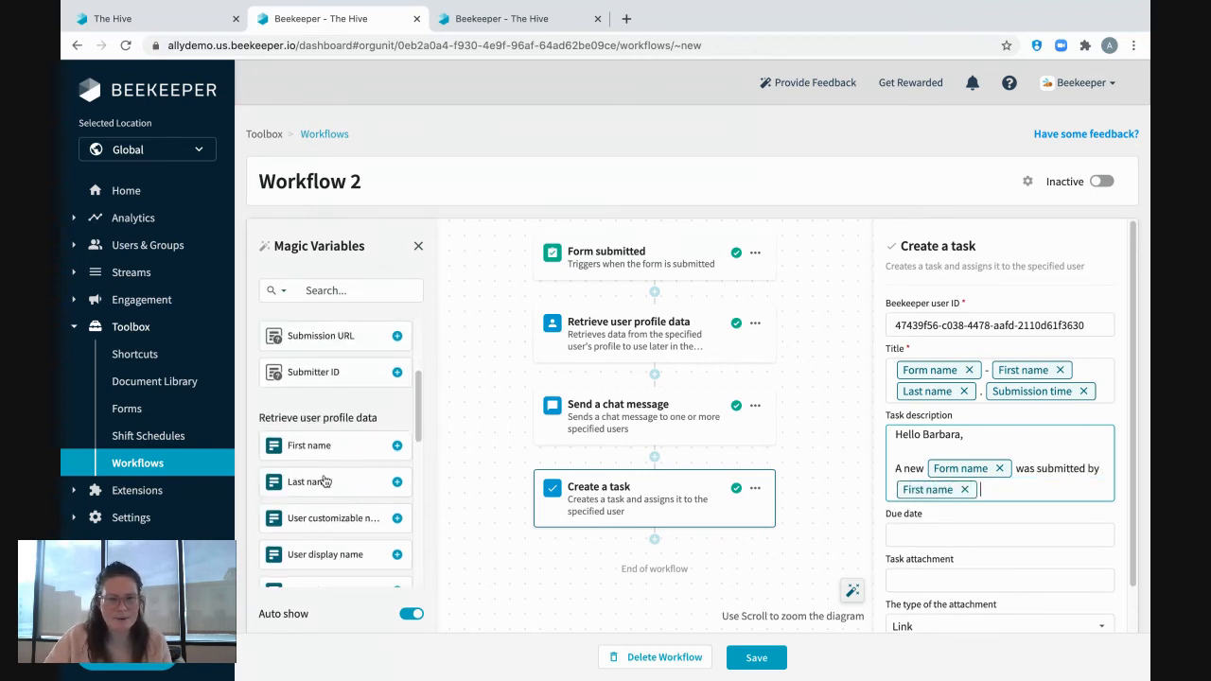
click(323, 482)
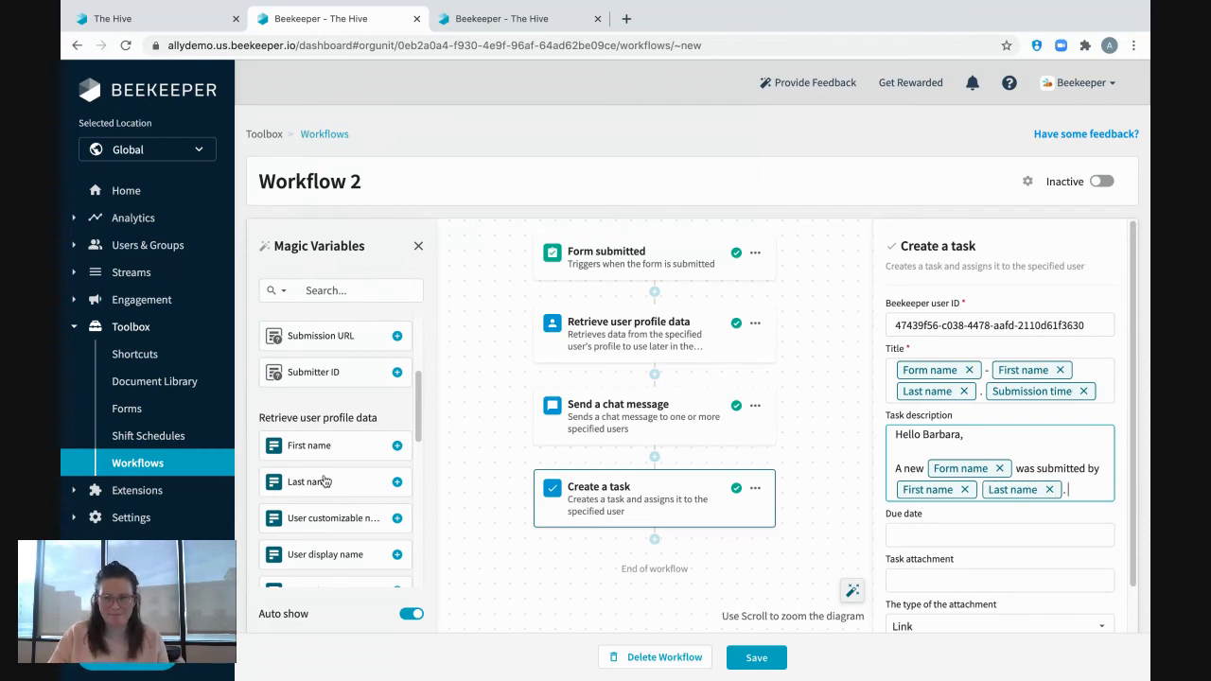
Add a new paragraph to the task description reading "Please review their report here:" followed by the Submission URL variable.
key(Return)
key(Return)
text(Please)
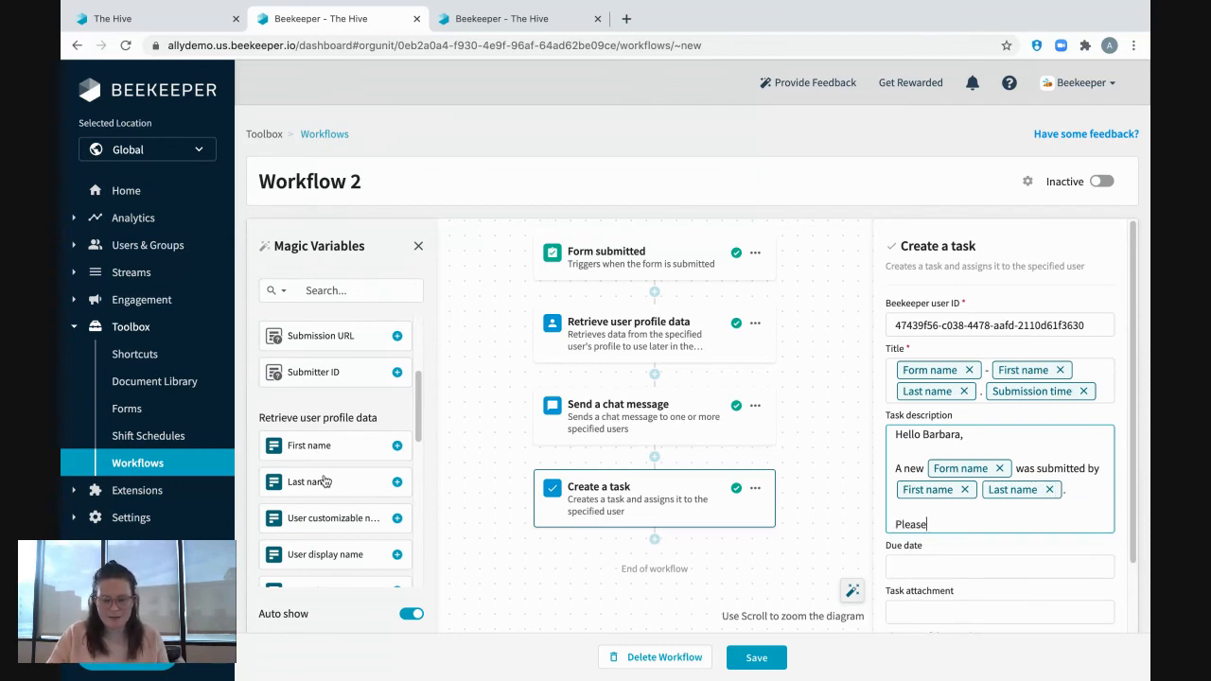
text( review their report here)
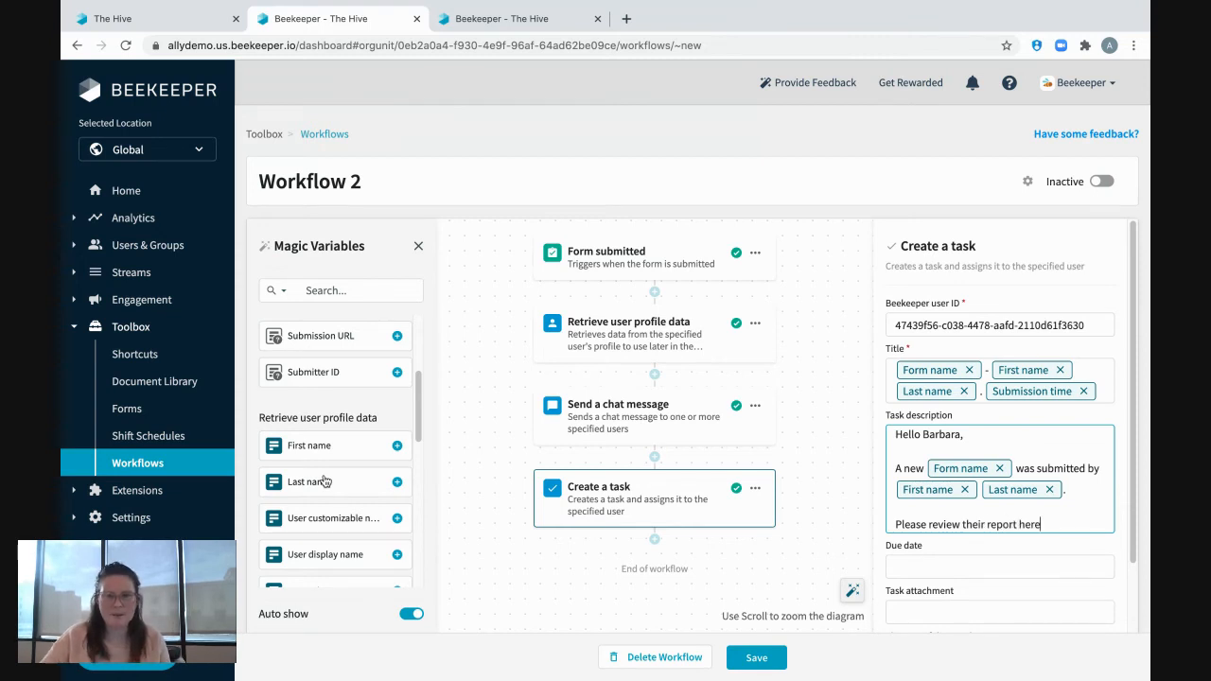
text(:)
scroll(352, 484, down, 1)
scroll(350, 477, down, 1)
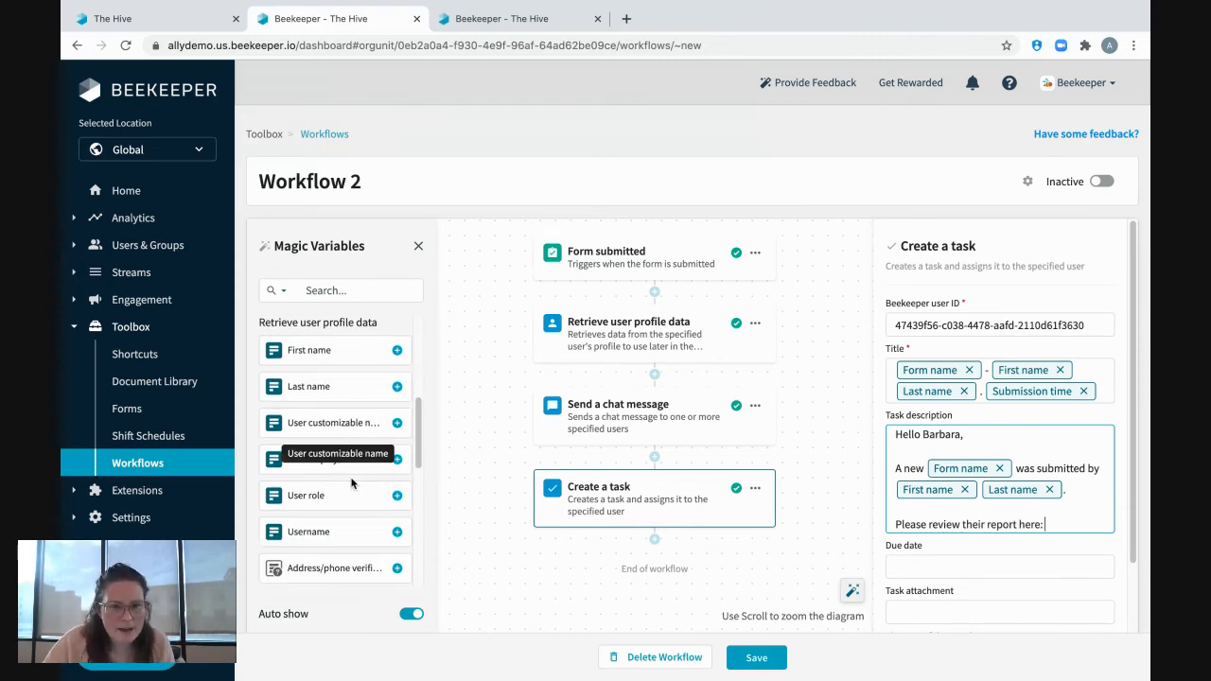
scroll(345, 459, up, 6)
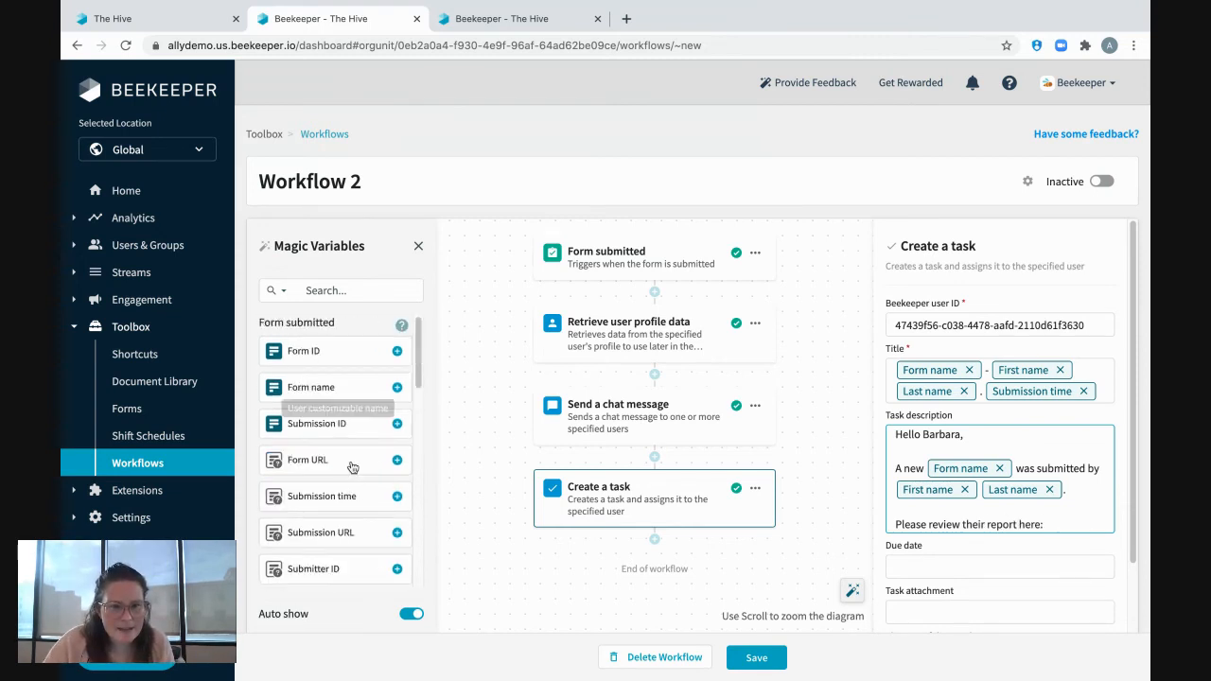
click(330, 532)
Set the task's due date to the Submission time variable.
scroll(1003, 587, down, 1)
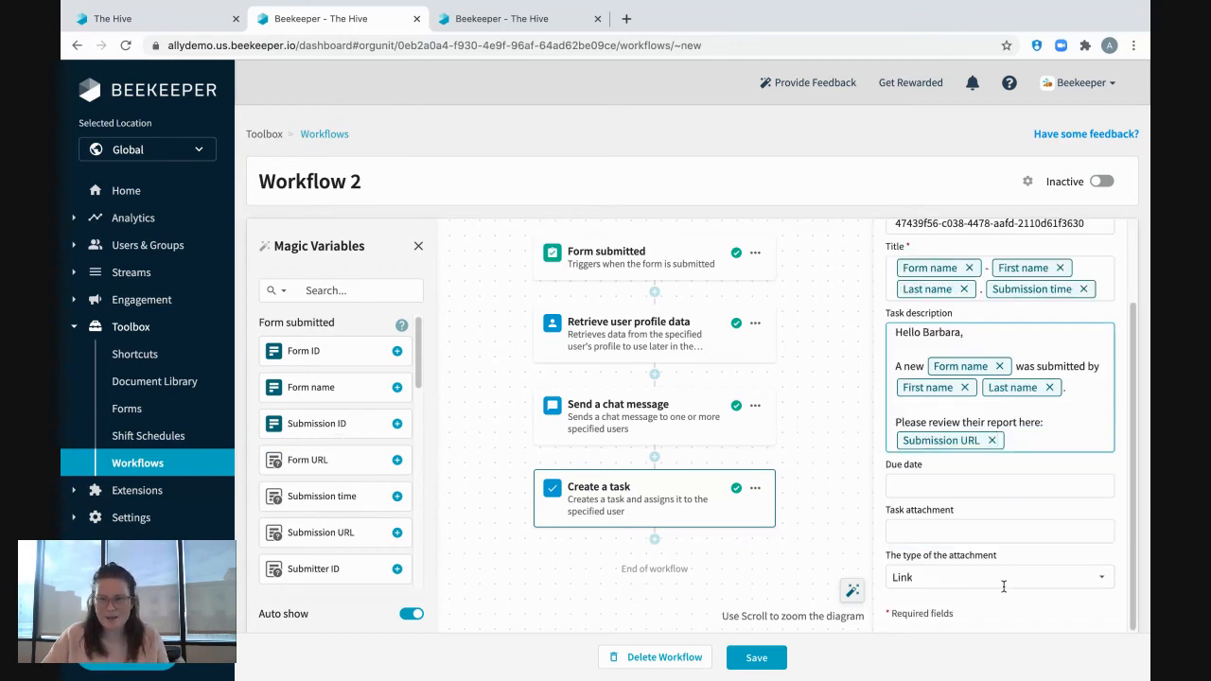
click(928, 488)
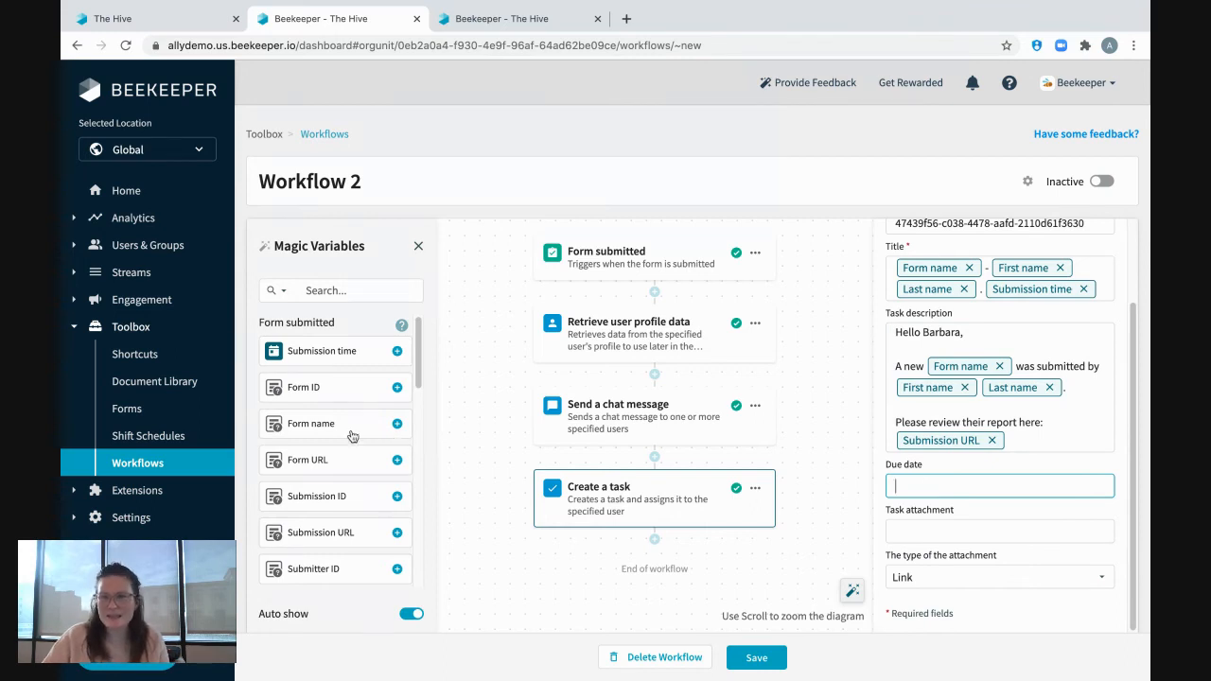
click(325, 356)
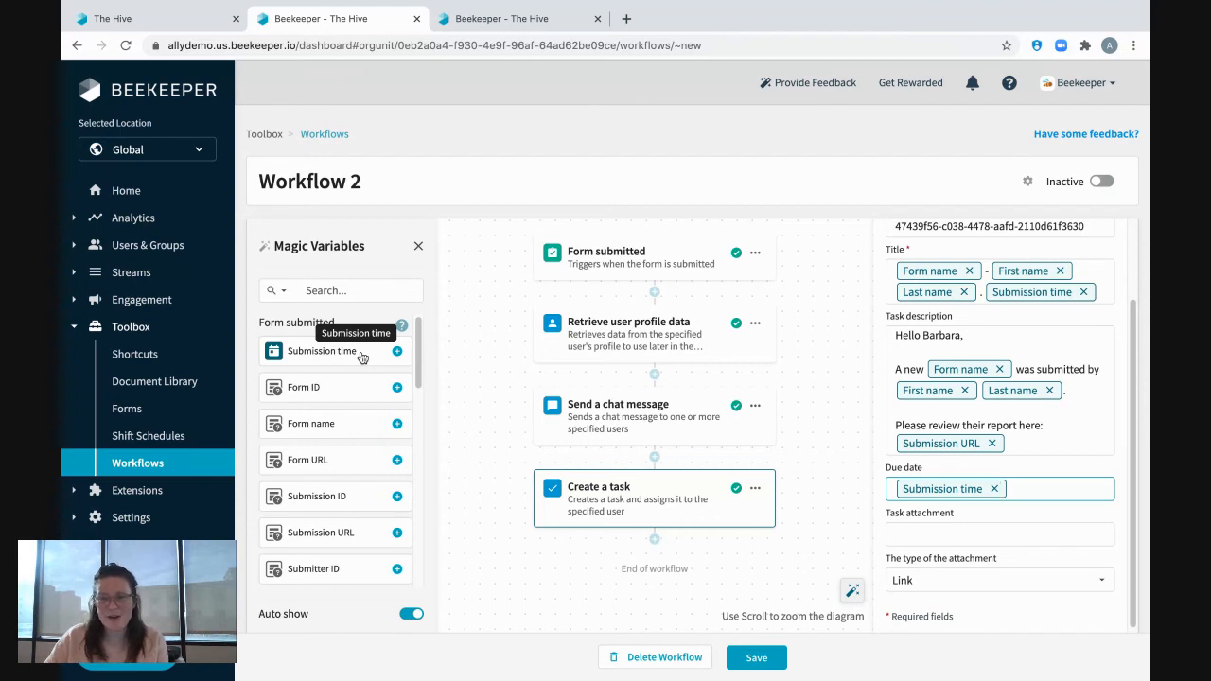
Save the workflow and set it to Active, confirming the activation.
click(757, 658)
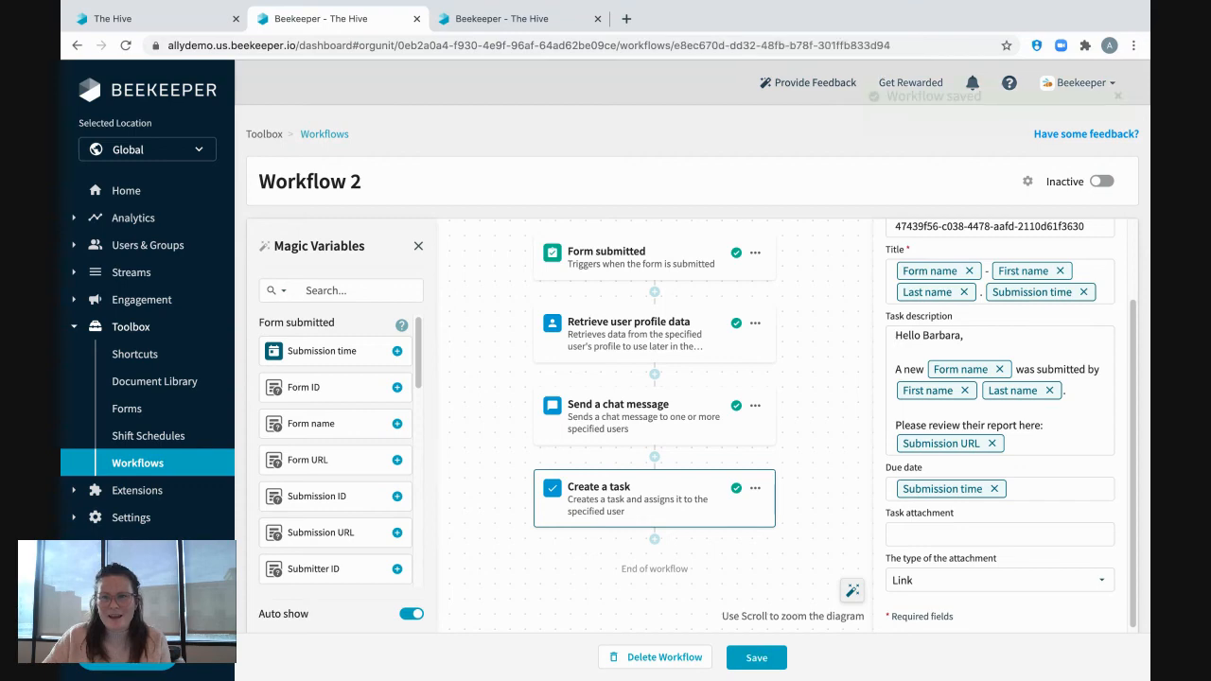
click(1101, 181)
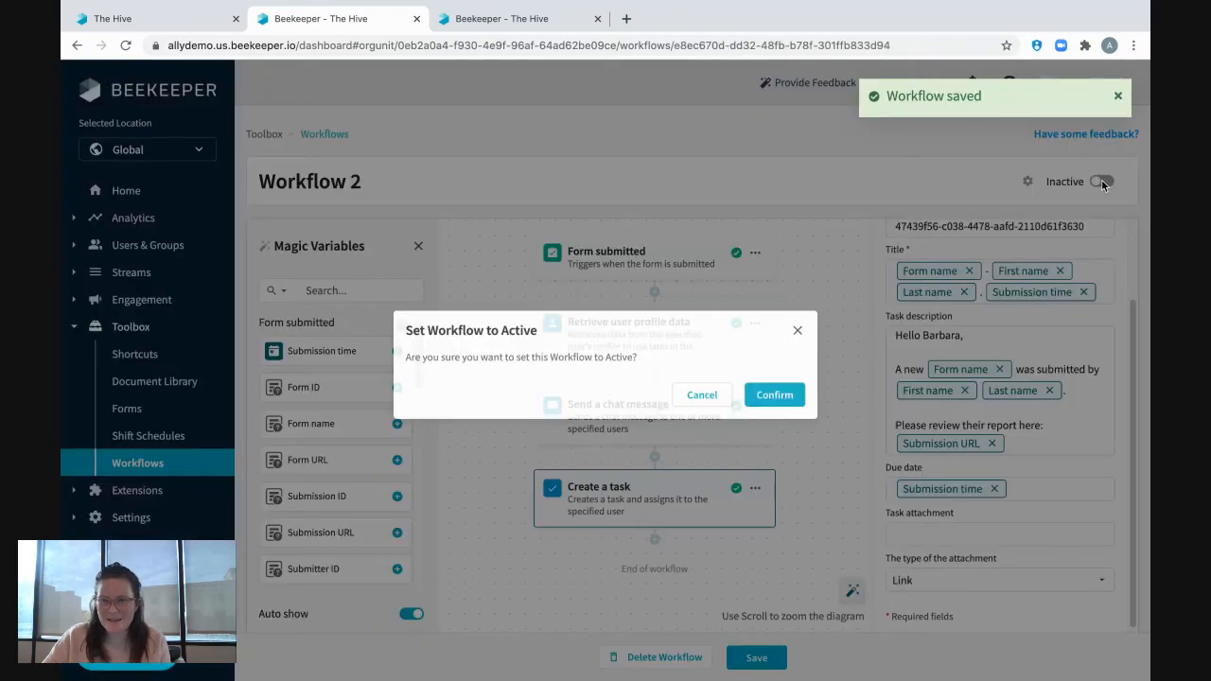
click(783, 402)
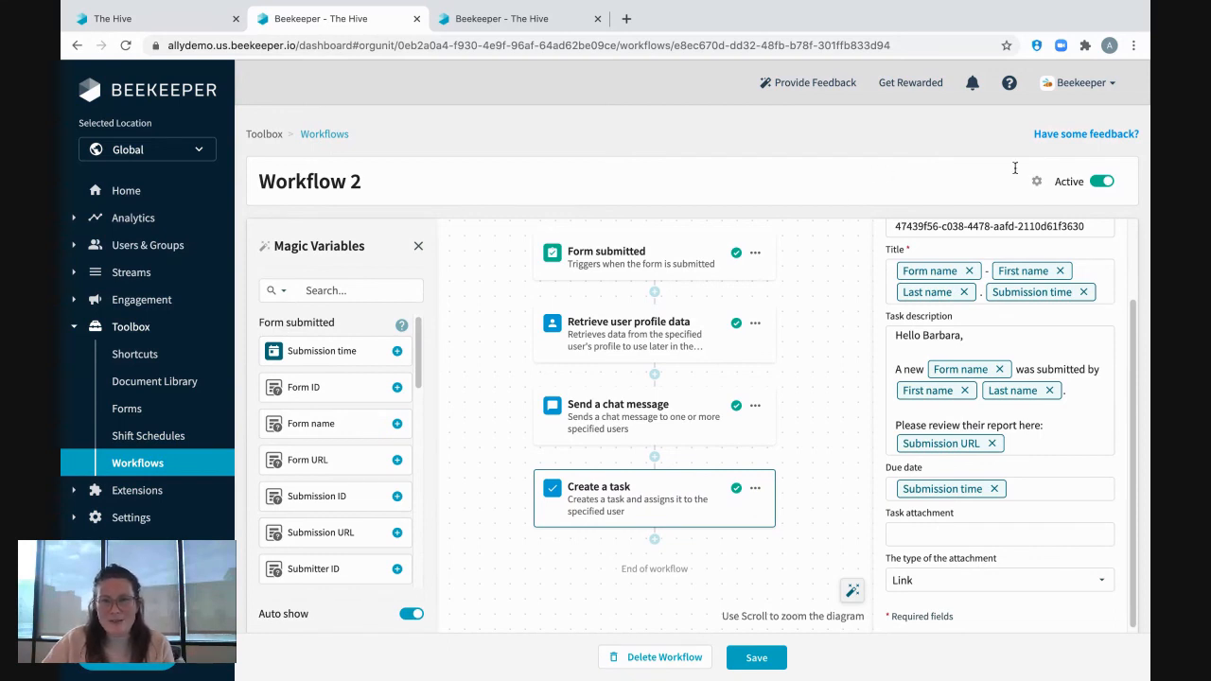
mouse_move(1011, 94)
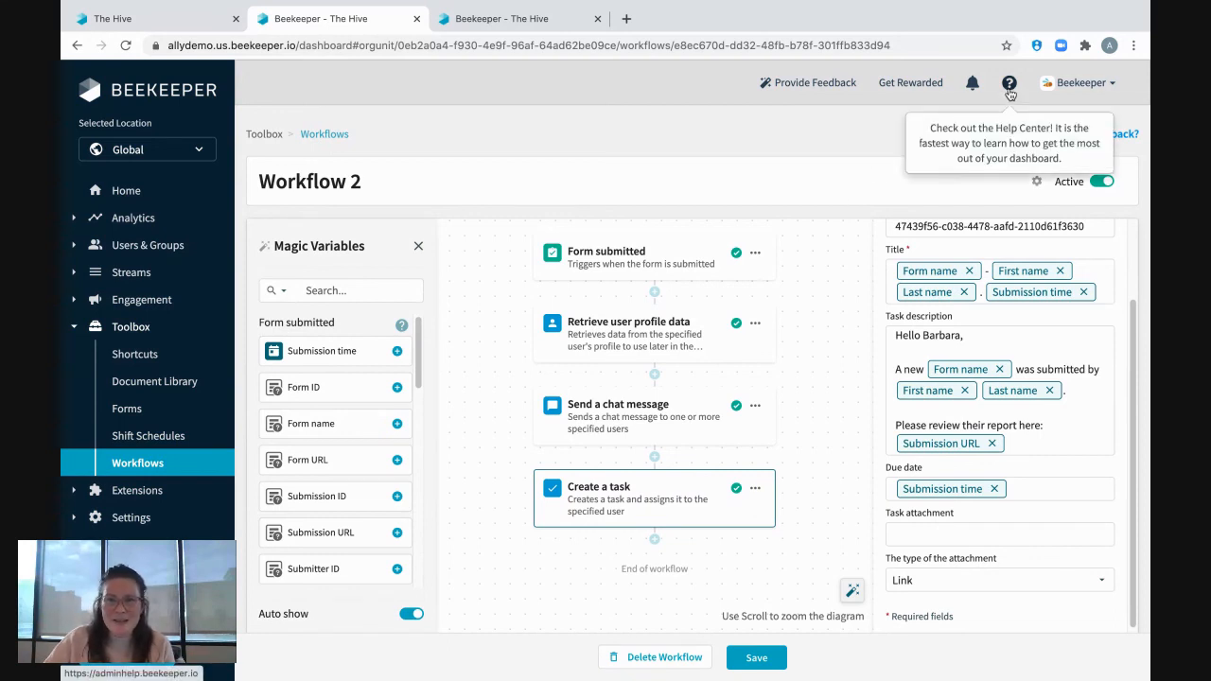